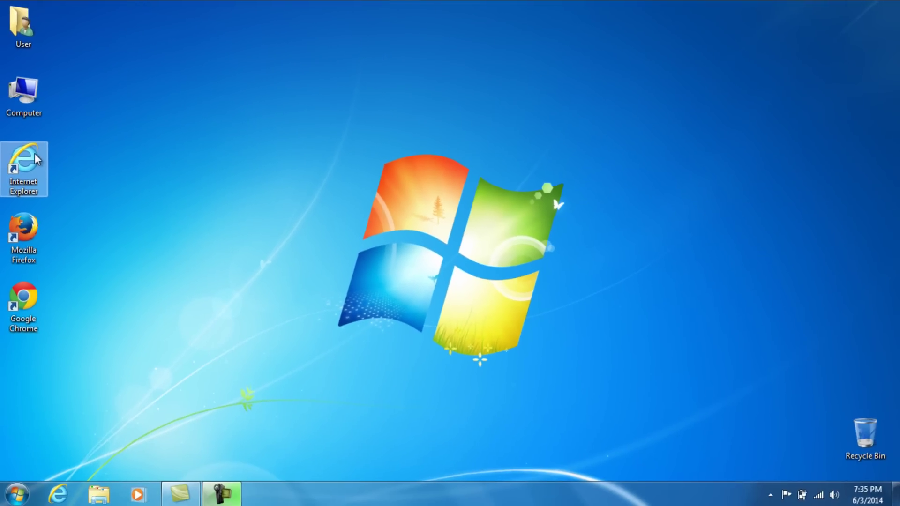
{"action": "double_click", "coordinate": [49, 244]}
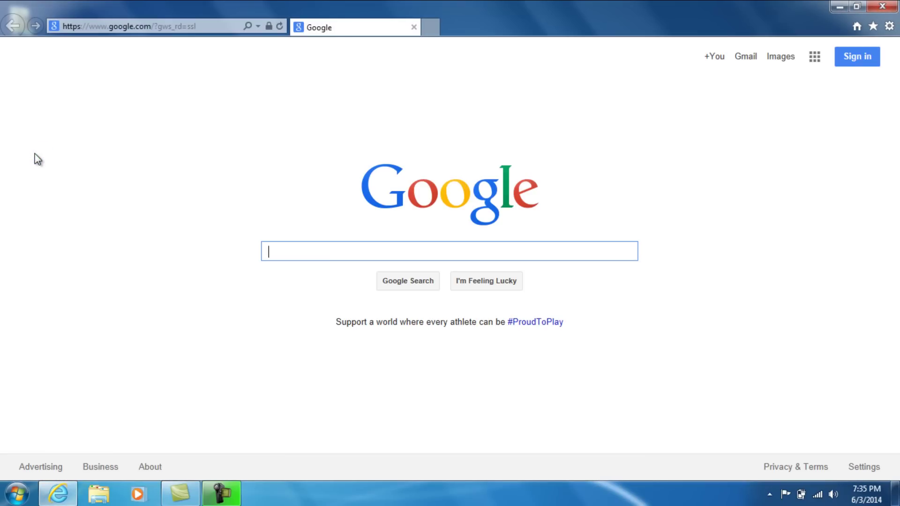
{"action": "left_click", "coordinate": [204, 27]}
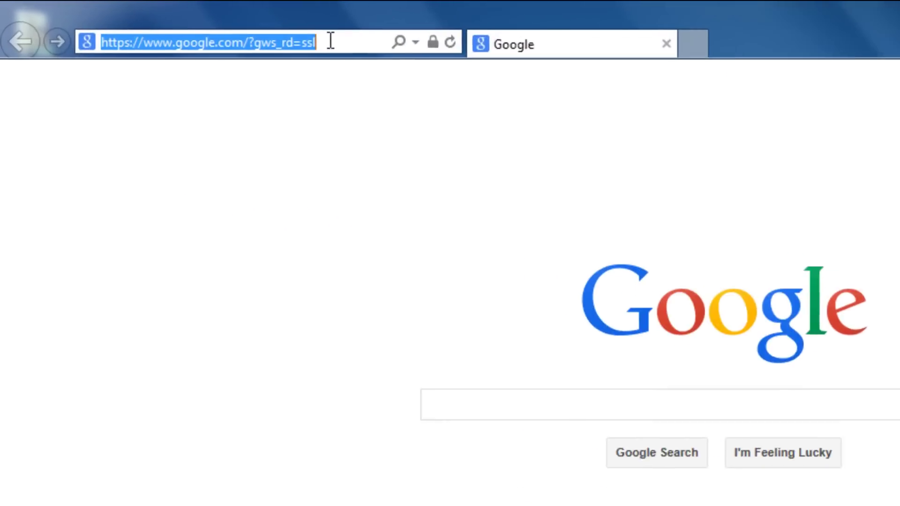
{"action": "key", "text": "BackSpace"}
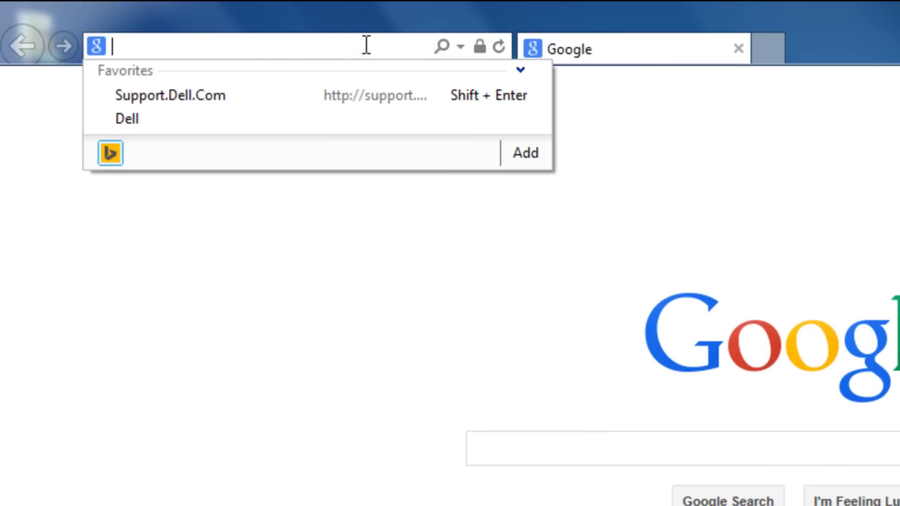
{"action": "type", "text": "ww"}
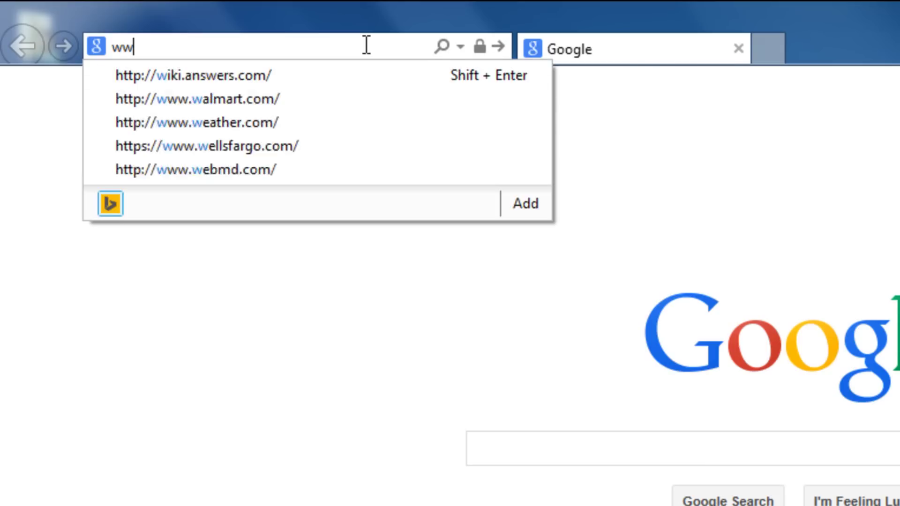
{"action": "type", "text": "w.coolrom"}
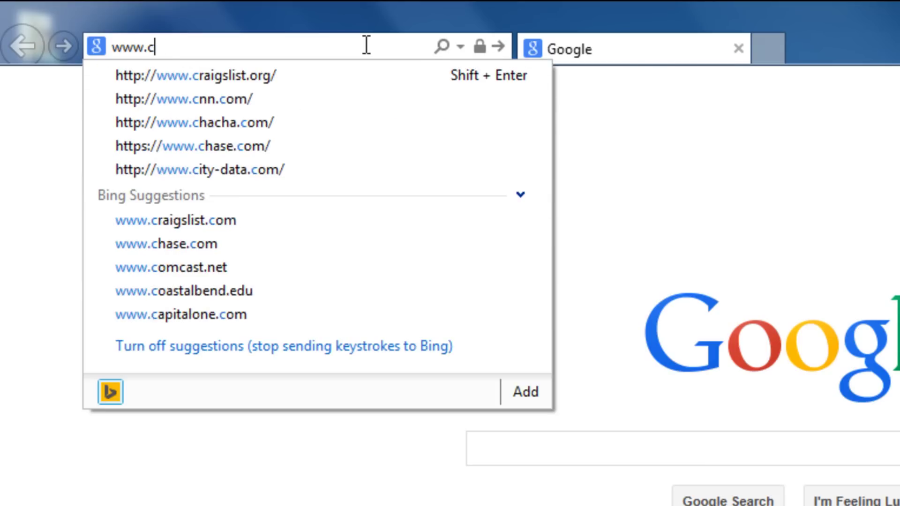
{"action": "type", "text": ".com"}
{"action": "key", "text": "Return"}
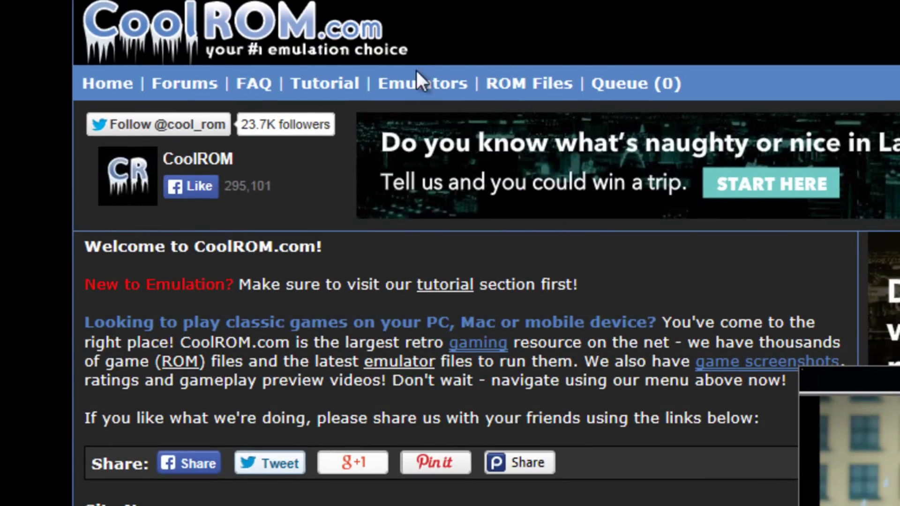
Open the DeSmuME download page from the site's Nintendo DS emulators
{"action": "mouse_move", "coordinate": [418, 81]}
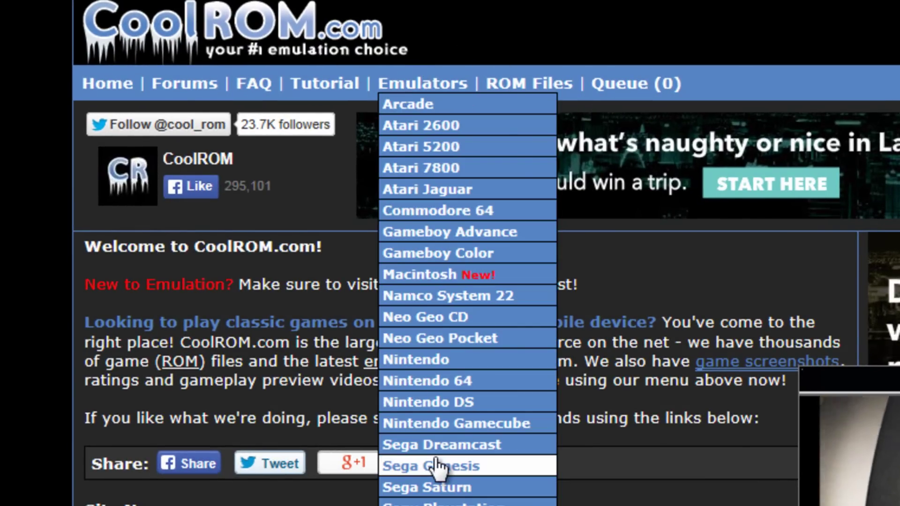
{"action": "left_click", "coordinate": [457, 405]}
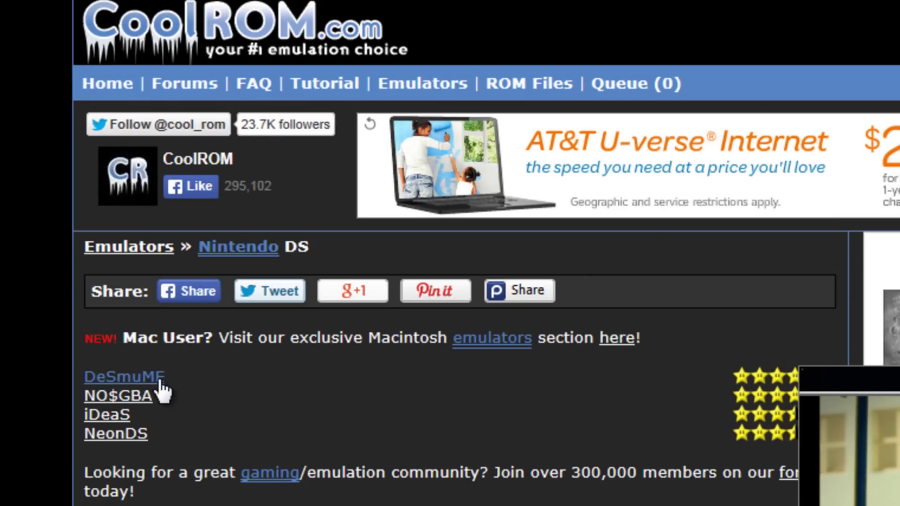
{"action": "left_click", "coordinate": [160, 385]}
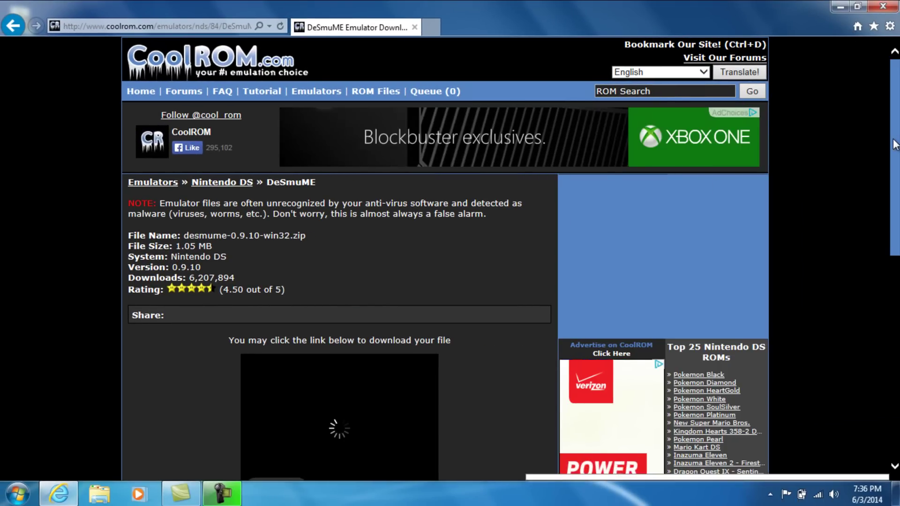
Request the desmume-0.9.10-win32.zip file through the alternative download link instead of the CoolROM Downloader
{"action": "left_click_drag", "start_coordinate": [895, 145], "coordinate": [897, 240]}
{"action": "left_click", "coordinate": [253, 285]}
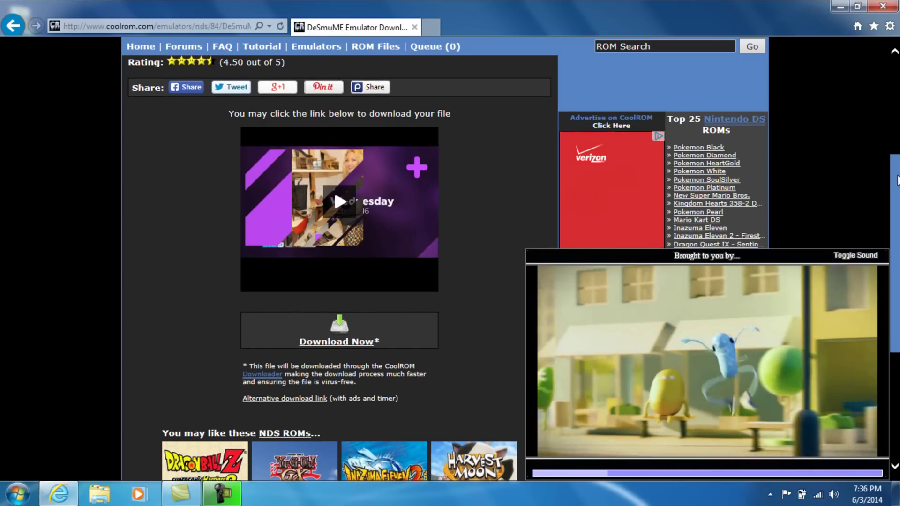
{"action": "scroll", "coordinate": [897, 180], "scroll_direction": "down", "scroll_amount": 2}
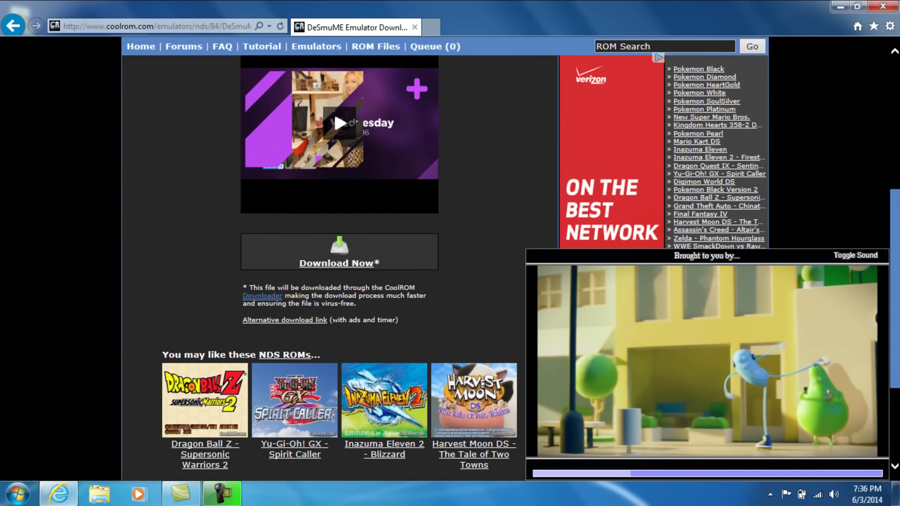
{"action": "scroll", "coordinate": [334, 111], "scroll_direction": "down", "scroll_amount": 1}
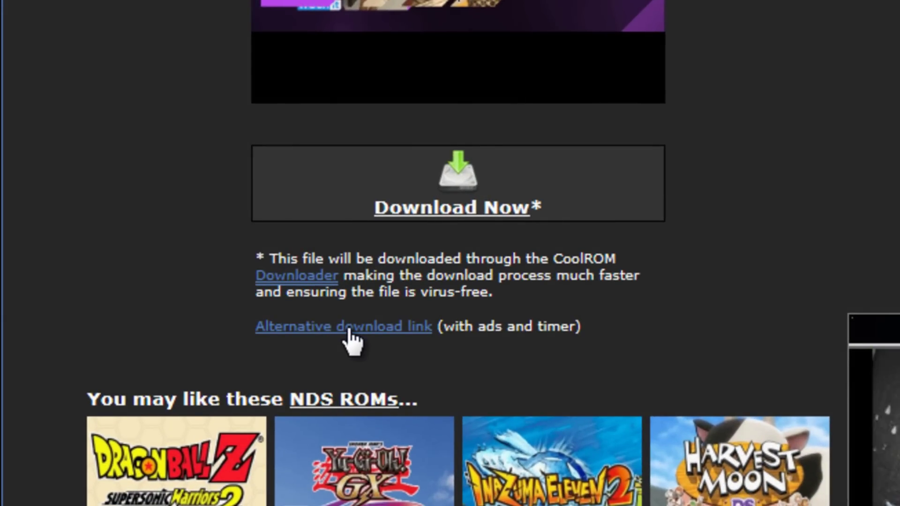
{"action": "left_click", "coordinate": [348, 328]}
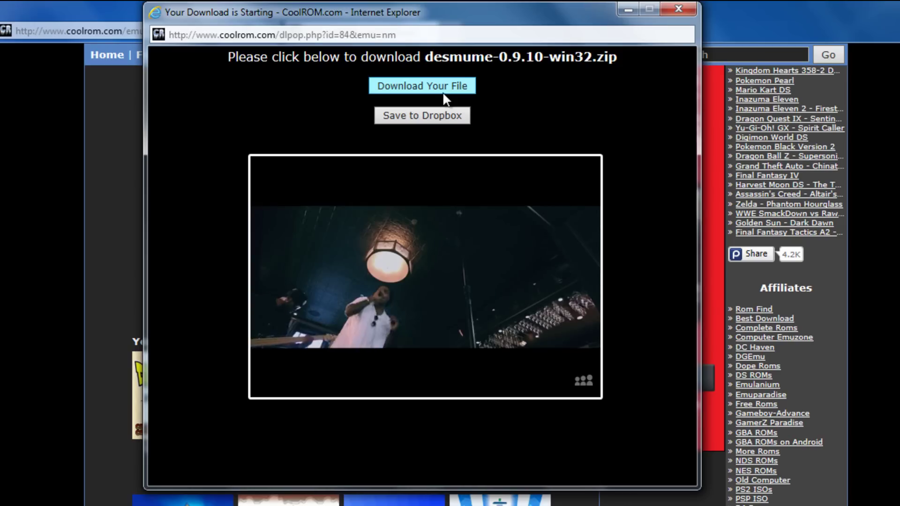
{"action": "left_click", "coordinate": [442, 91]}
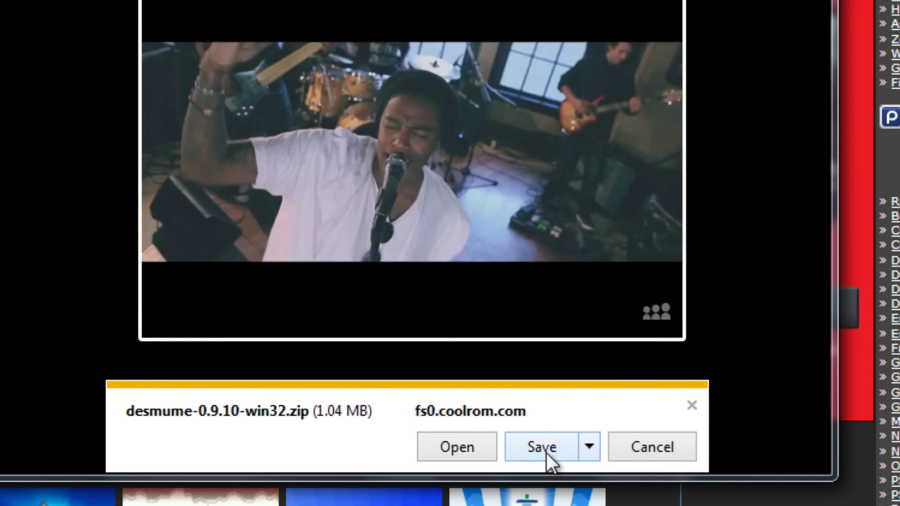
Save desmume-0.9.10-win32 as a zip archive on the Desktop and close the download pop-up window
{"action": "left_click", "coordinate": [593, 448]}
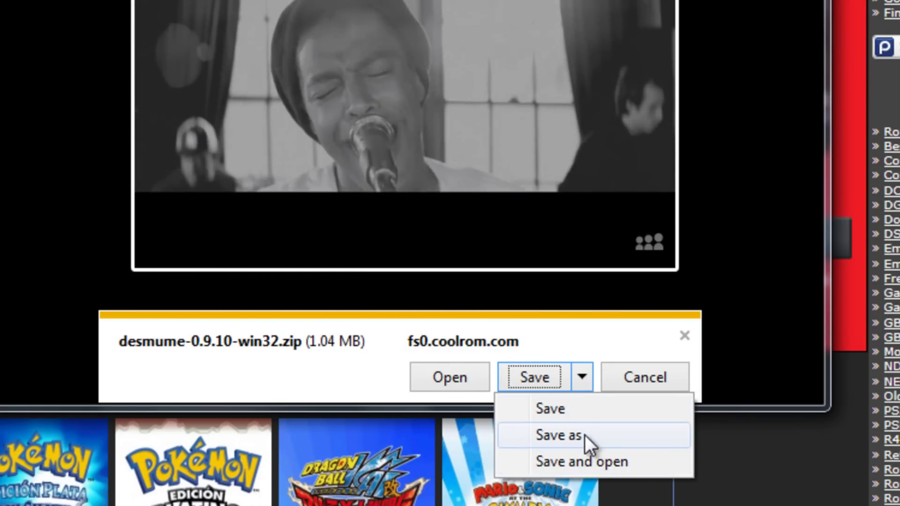
{"action": "left_click", "coordinate": [584, 435]}
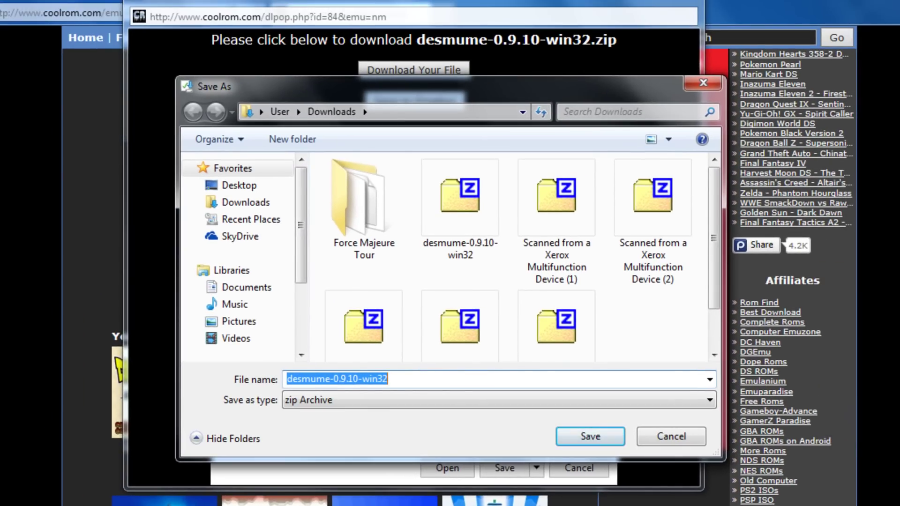
{"action": "left_click", "coordinate": [240, 187]}
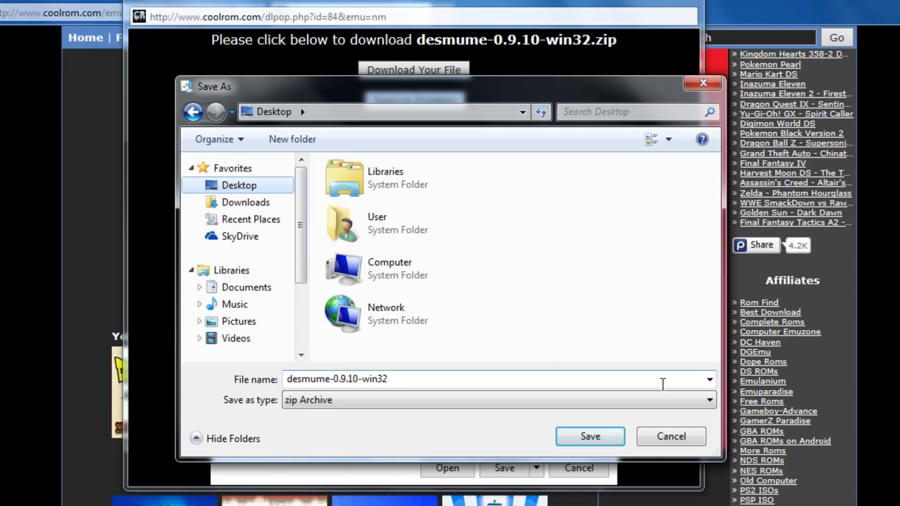
{"action": "left_click", "coordinate": [587, 435]}
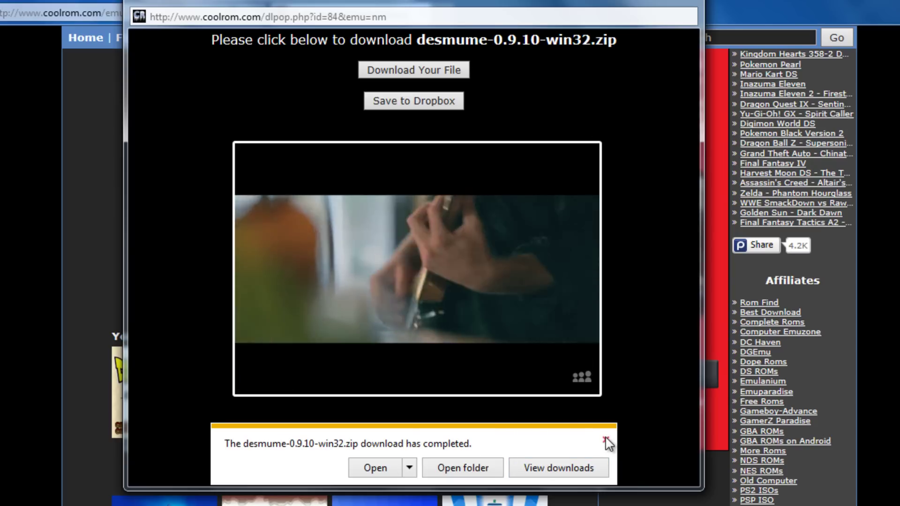
{"action": "left_click", "coordinate": [606, 440]}
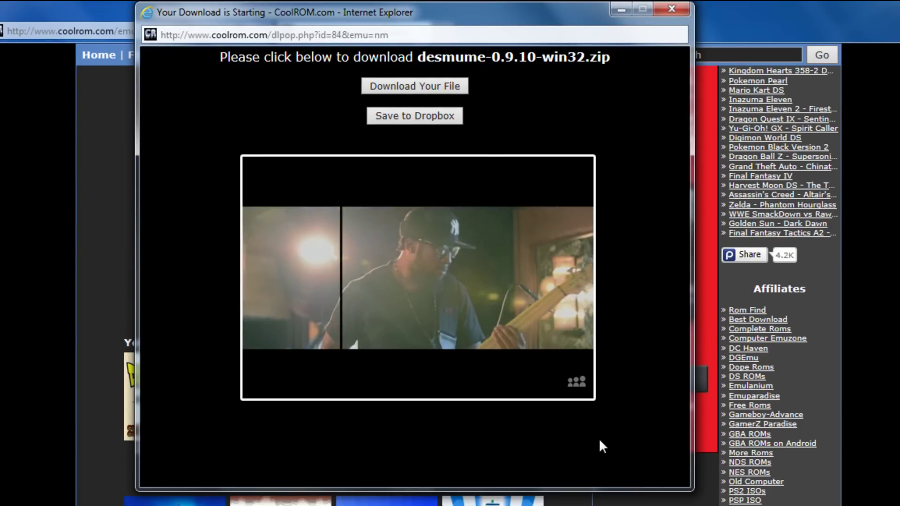
{"action": "left_click", "coordinate": [674, 10]}
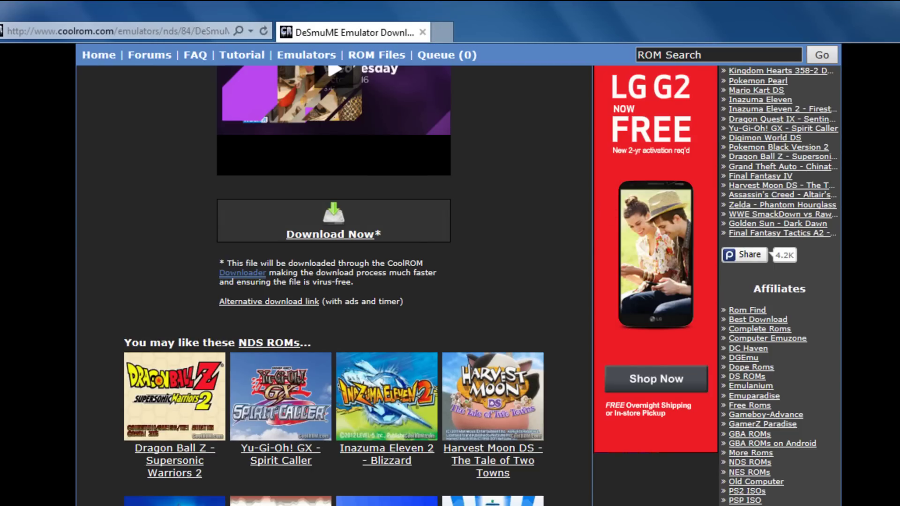
Search the site's ROMs for "new super mario bros"
{"action": "scroll", "coordinate": [482, 286], "scroll_direction": "down", "scroll_amount": 3}
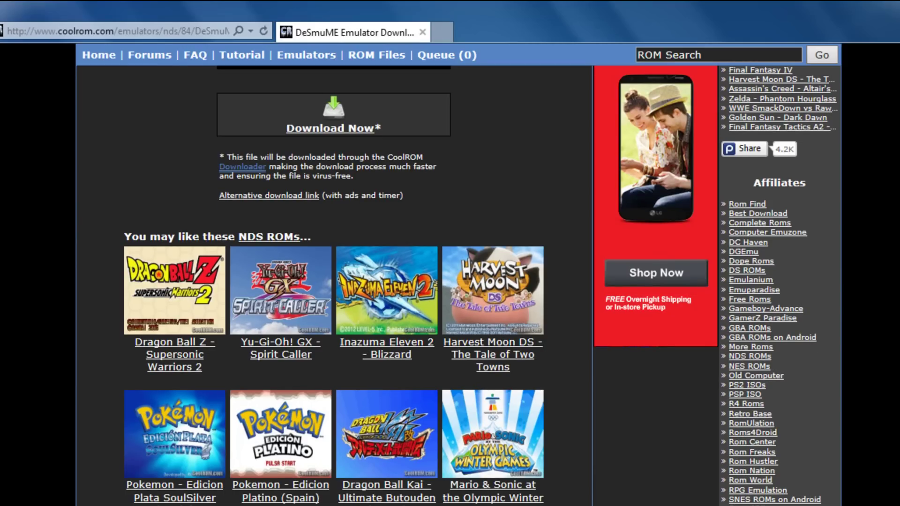
{"action": "scroll", "coordinate": [481, 285], "scroll_direction": "up", "scroll_amount": 10}
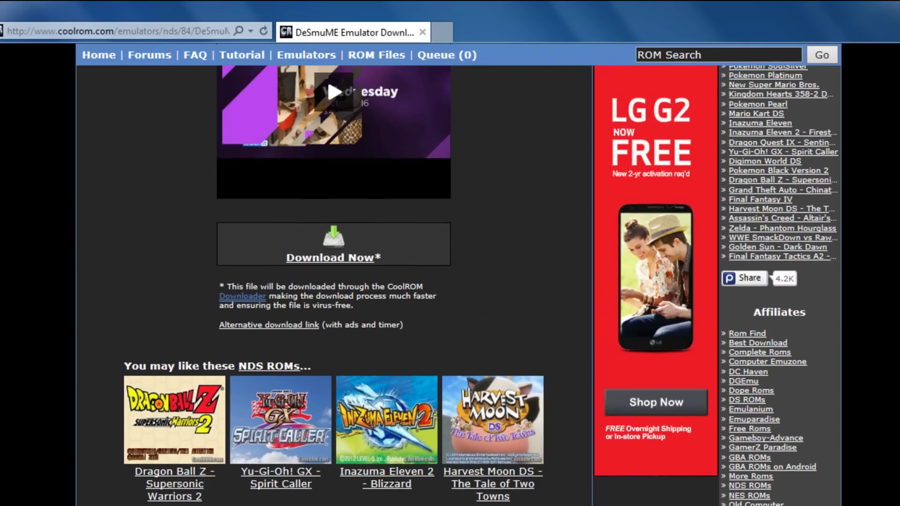
{"action": "scroll", "coordinate": [482, 285], "scroll_direction": "up", "scroll_amount": 2}
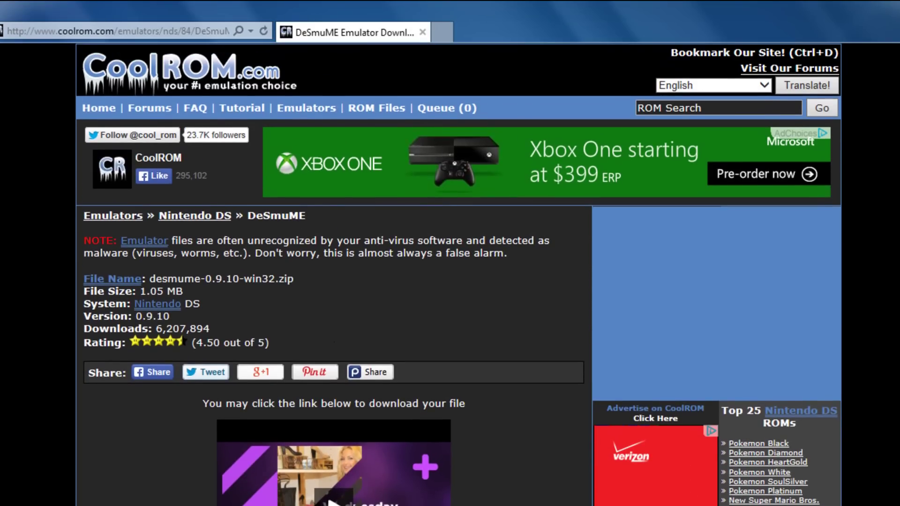
{"action": "left_click", "coordinate": [667, 109]}
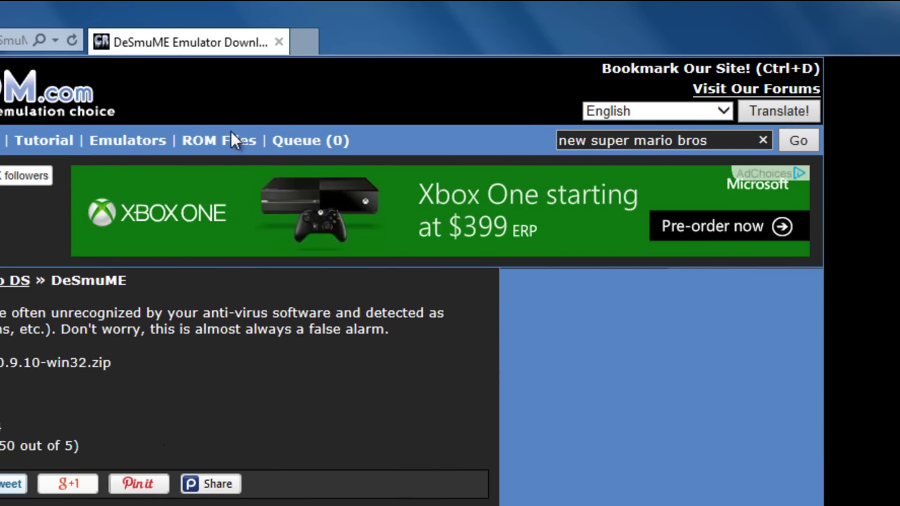
{"action": "mouse_move", "coordinate": [244, 143]}
{"action": "left_click", "coordinate": [806, 143]}
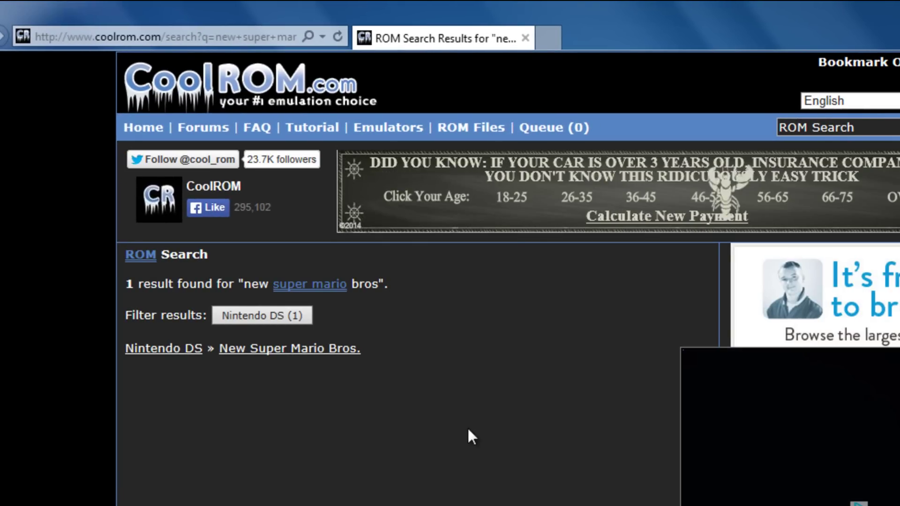
Open the New Super Mario Bros. result for Nintendo DS and request its zip file through the alternative download link
{"action": "left_click", "coordinate": [299, 350]}
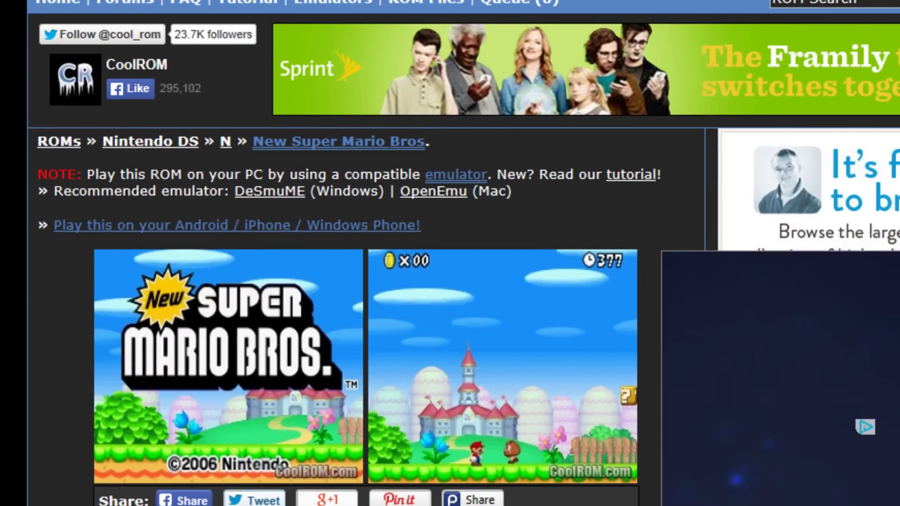
{"action": "scroll", "coordinate": [464, 253], "scroll_direction": "down", "scroll_amount": 1}
{"action": "scroll", "coordinate": [365, 253], "scroll_direction": "down", "scroll_amount": 10}
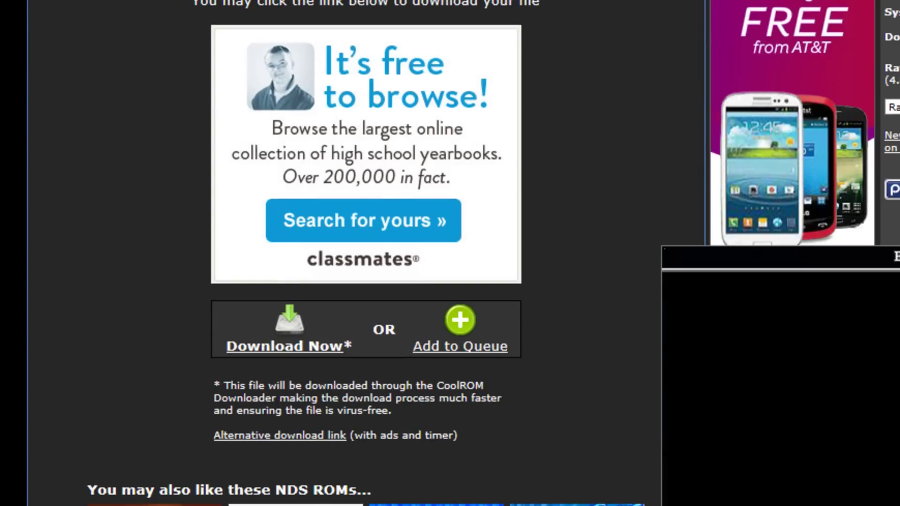
{"action": "scroll", "coordinate": [365, 253], "scroll_direction": "down", "scroll_amount": 1}
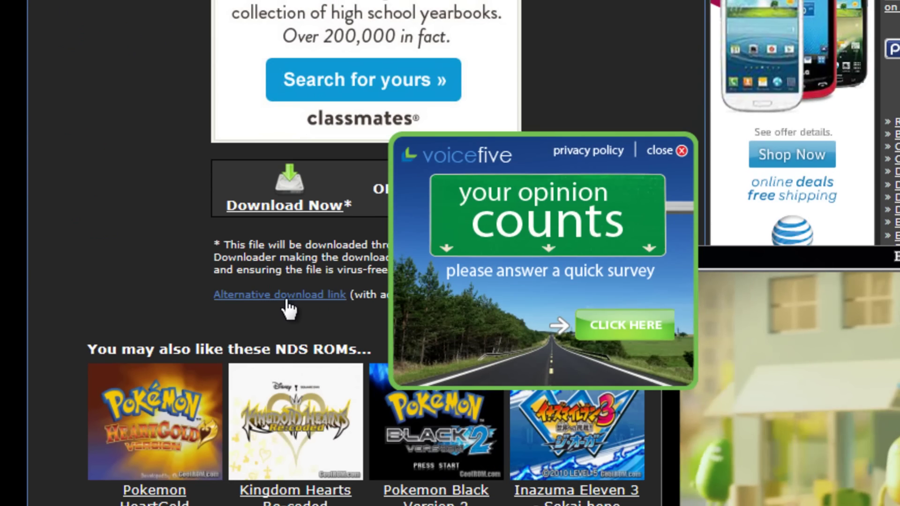
{"action": "left_click", "coordinate": [287, 302]}
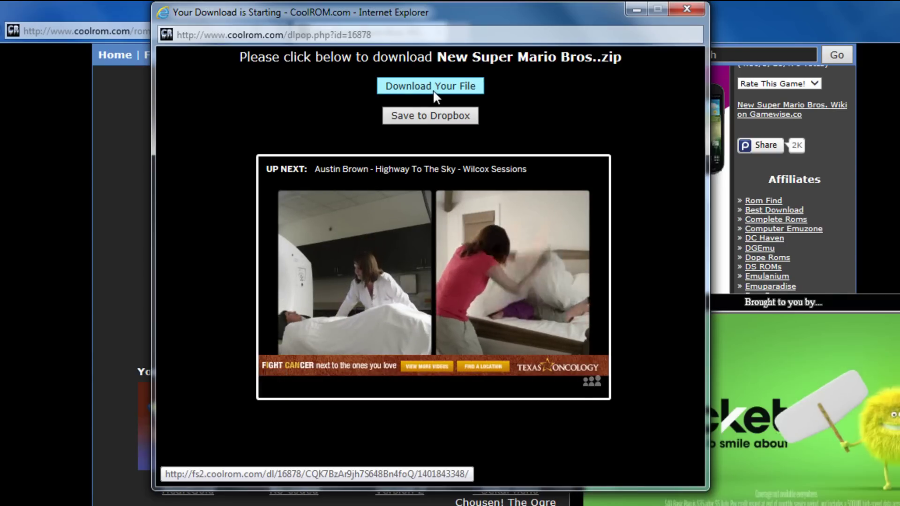
{"action": "left_click", "coordinate": [432, 87]}
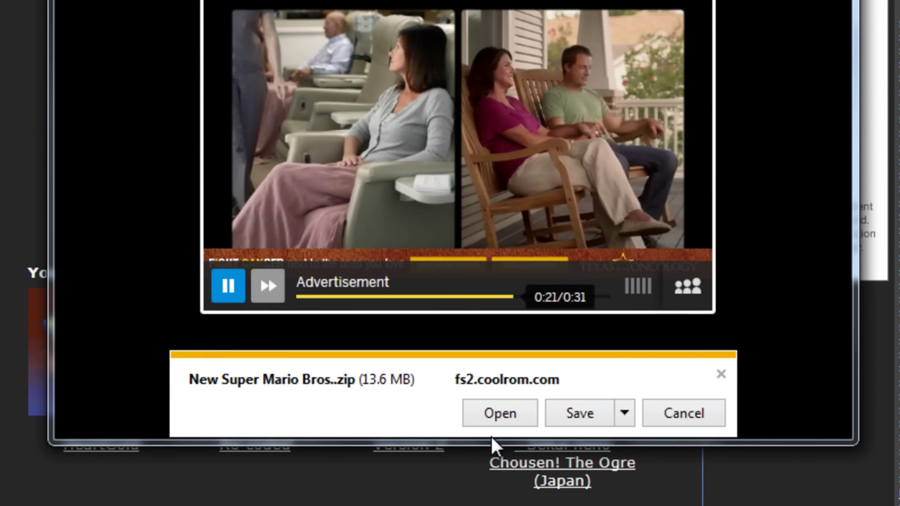
Save the New Super Mario Bros. zip archive to the Desktop and close the download pop-up window
{"action": "left_click", "coordinate": [622, 413]}
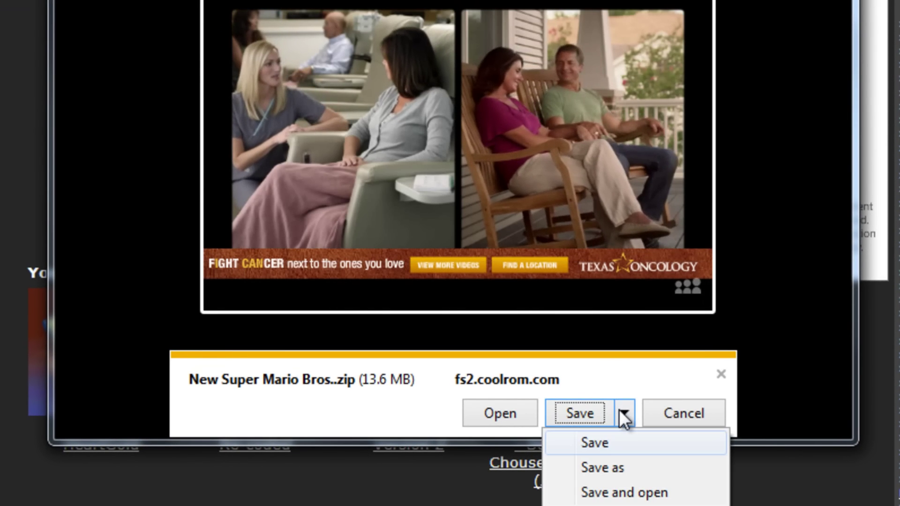
{"action": "left_click", "coordinate": [629, 469]}
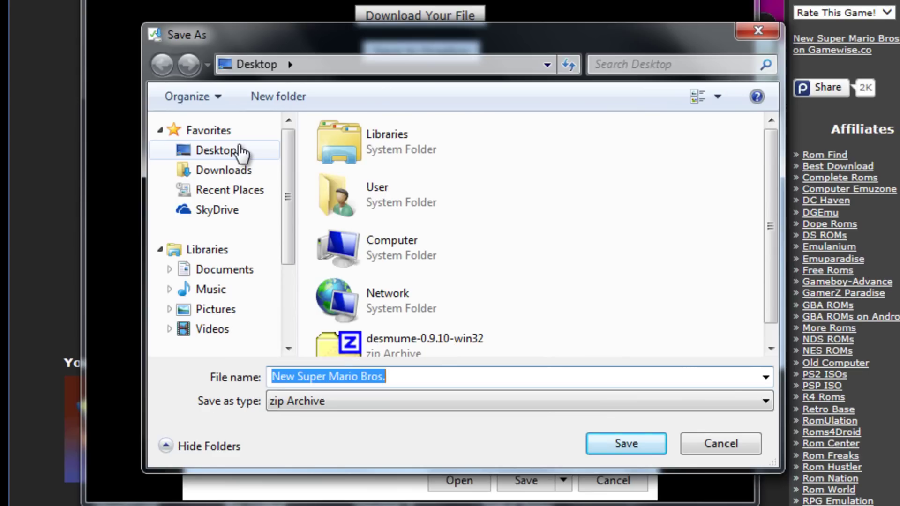
{"action": "left_click", "coordinate": [241, 151]}
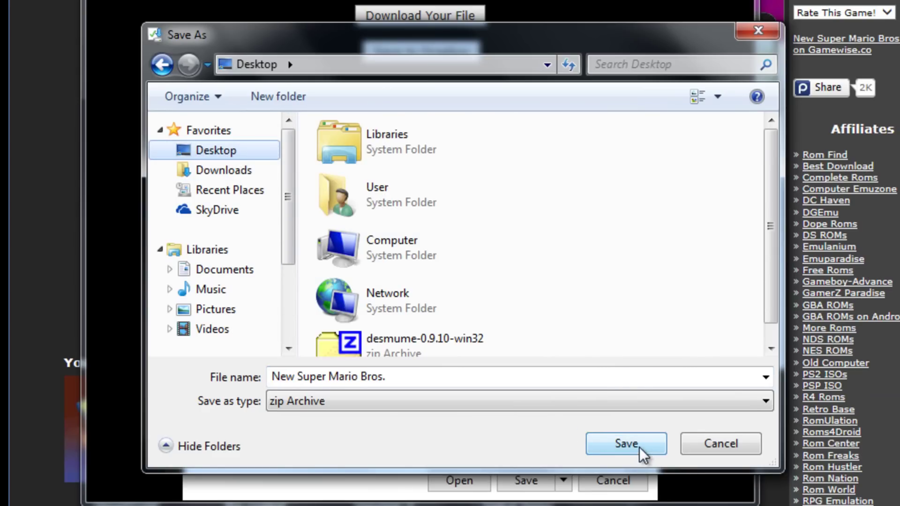
{"action": "left_click", "coordinate": [626, 444]}
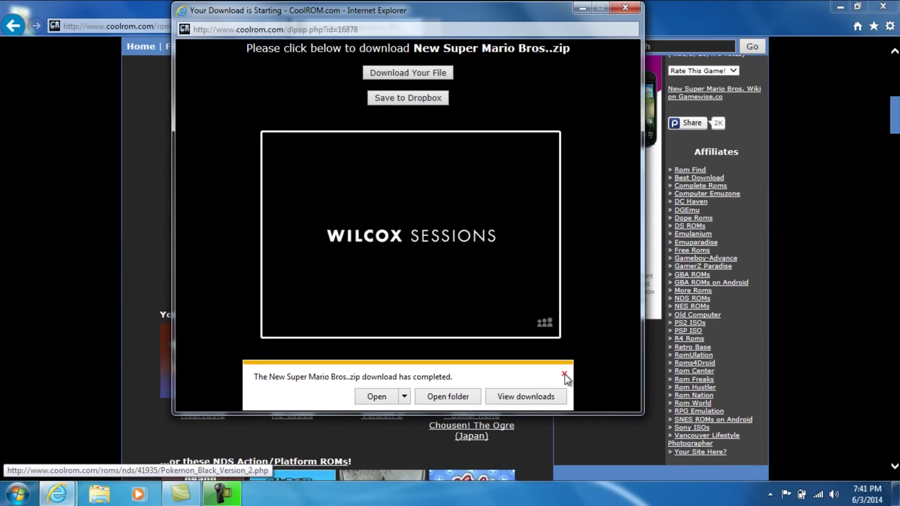
{"action": "left_click", "coordinate": [645, 448]}
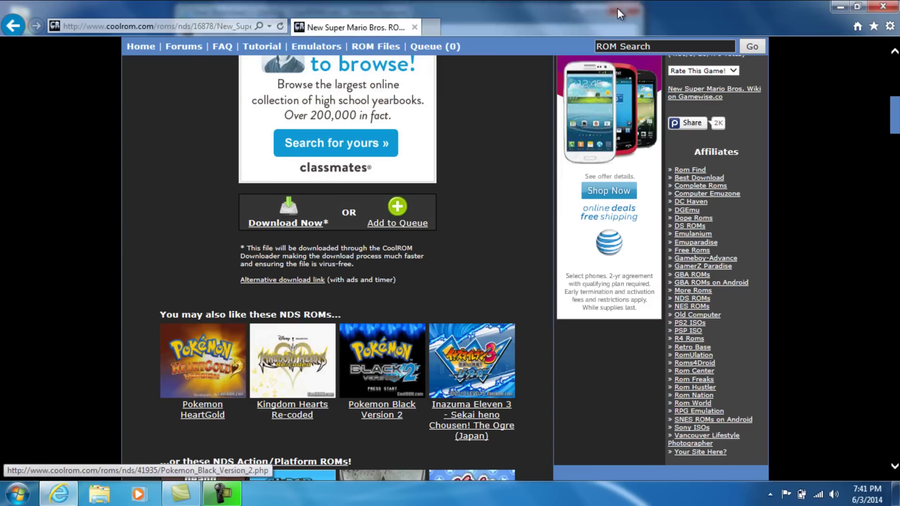
Close the browser windows and move the desmume and New Super Mario Bros. archives to an empty area of the Desktop
{"action": "left_click", "coordinate": [625, 8]}
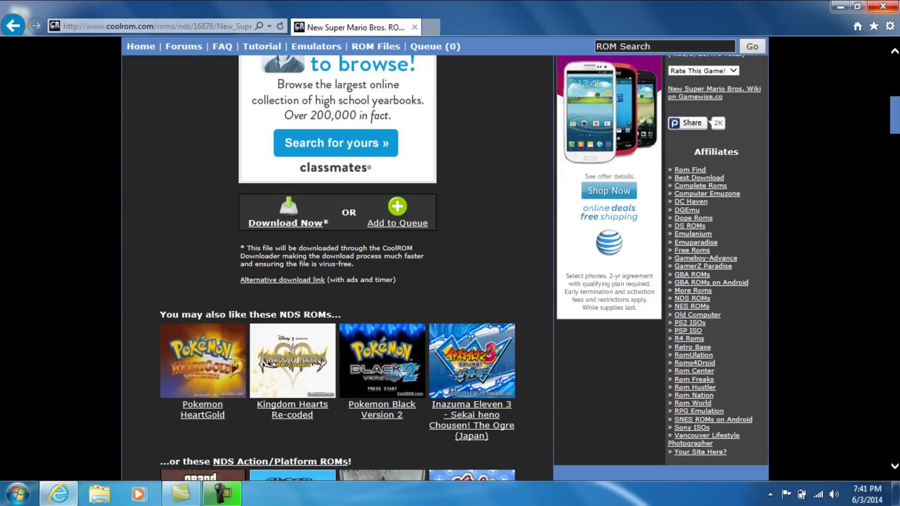
{"action": "left_click", "coordinate": [892, 10]}
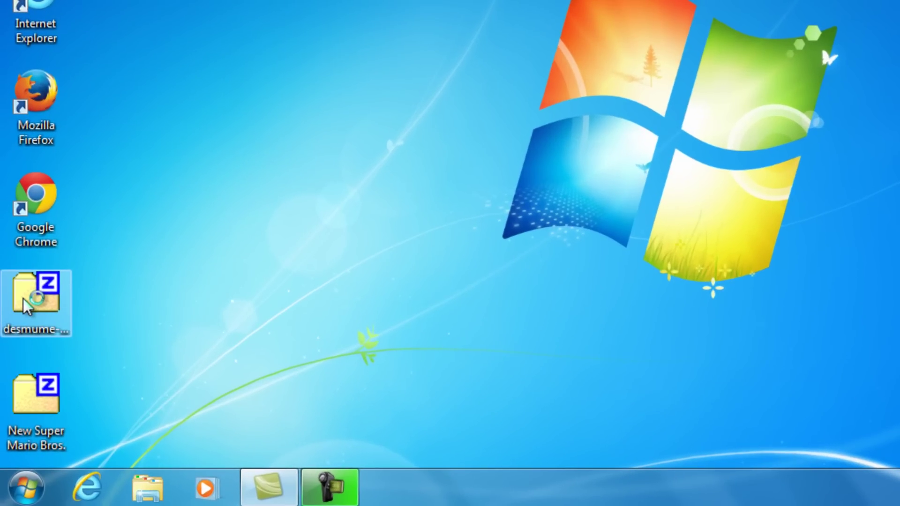
{"action": "left_click_drag", "start_coordinate": [25, 307], "coordinate": [417, 151]}
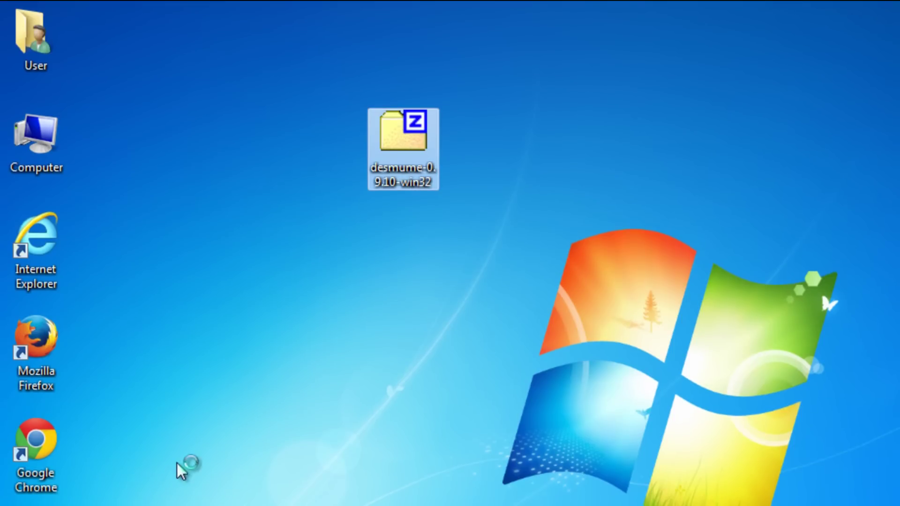
{"action": "left_click_drag", "start_coordinate": [35, 504], "coordinate": [376, 240]}
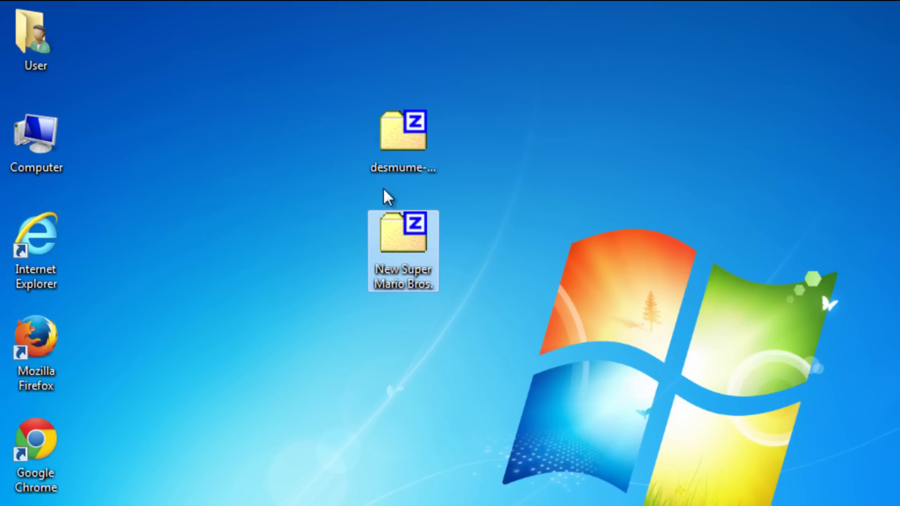
Extract the desmume-0.9.10-win32 archive directly onto the Desktop with 7-Zip's Extract Here
{"action": "left_click", "coordinate": [403, 140]}
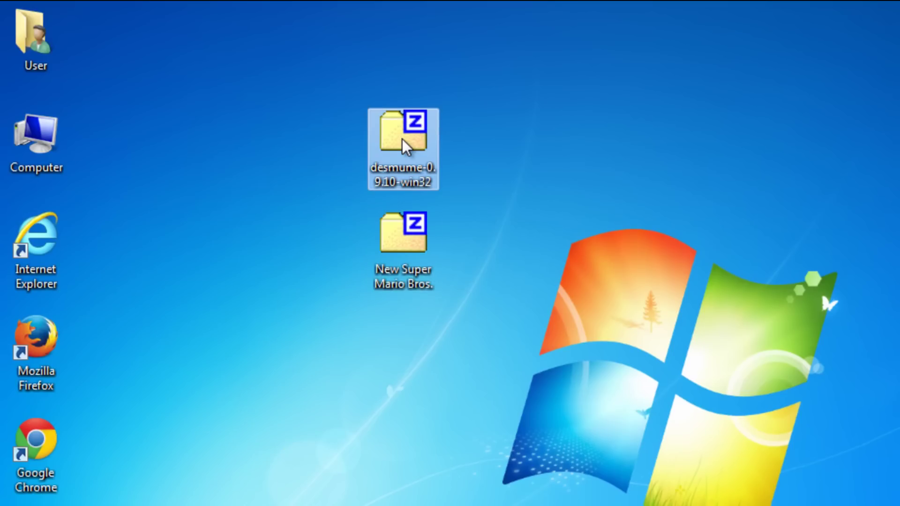
{"action": "right_click", "coordinate": [402, 141]}
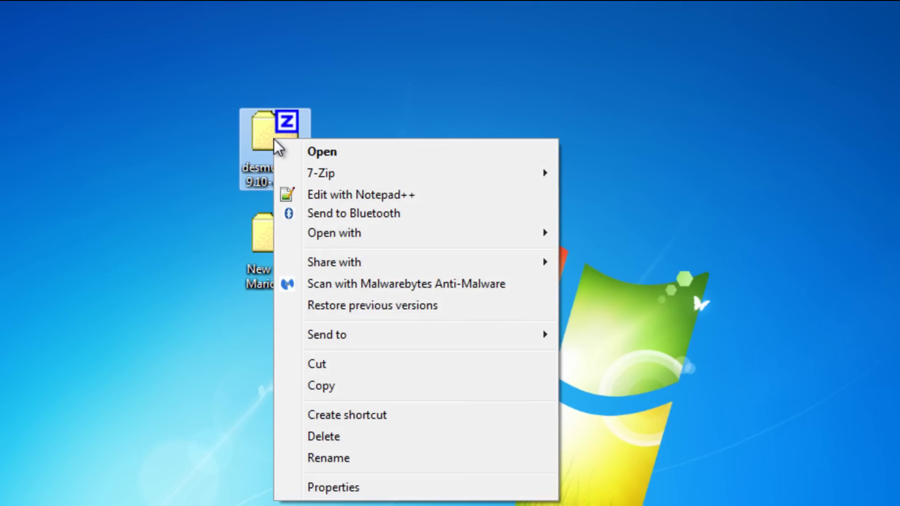
{"action": "mouse_move", "coordinate": [318, 173]}
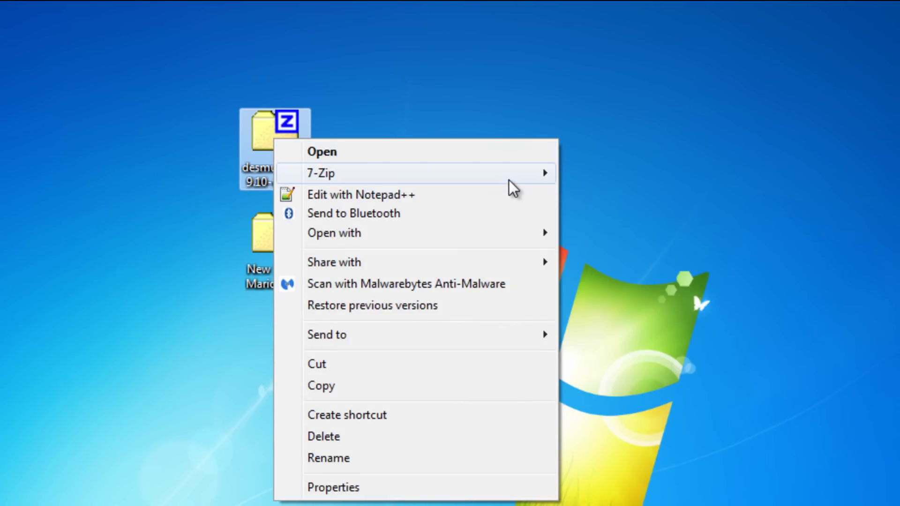
{"action": "mouse_move", "coordinate": [518, 178]}
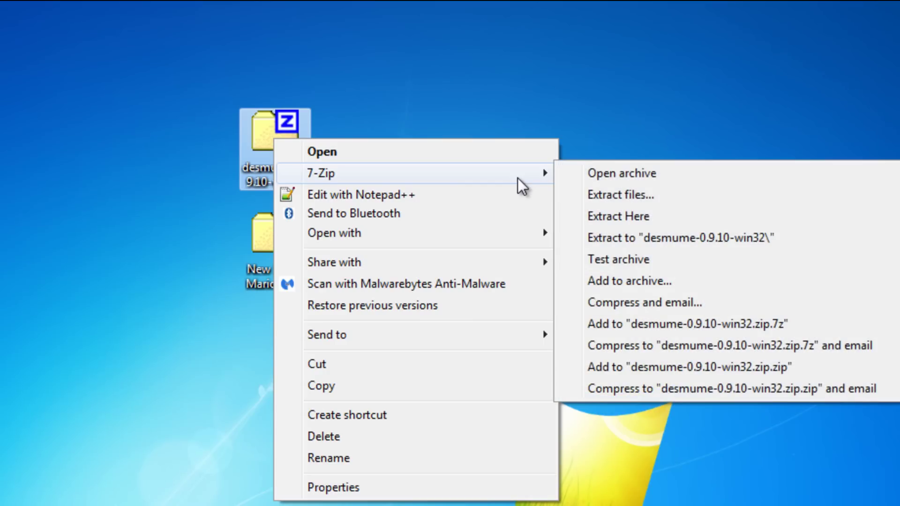
{"action": "left_click", "coordinate": [662, 213]}
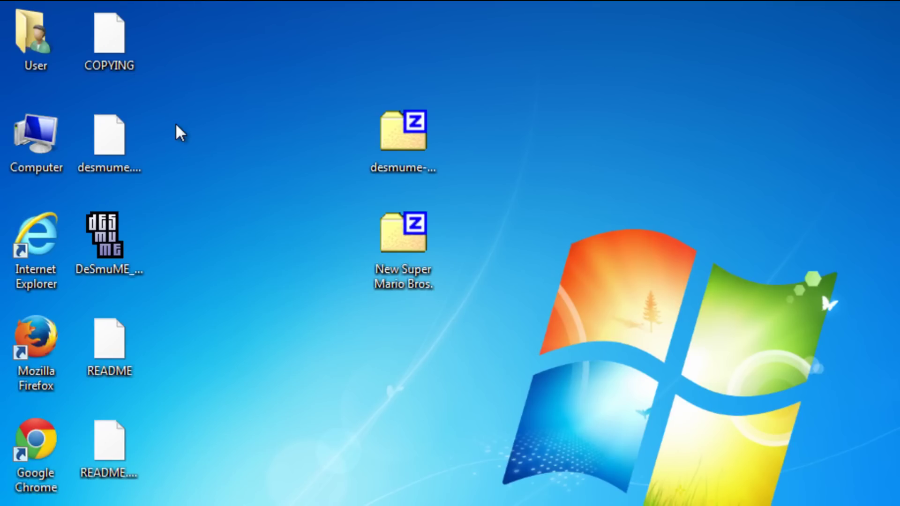
Permanently delete the desmume zip archive and its extracted COPYING, desmume, README, AUTHORS and ChangeLog files, keeping the DeSmuME application
{"action": "left_click", "coordinate": [114, 47], "text": "ctrl"}
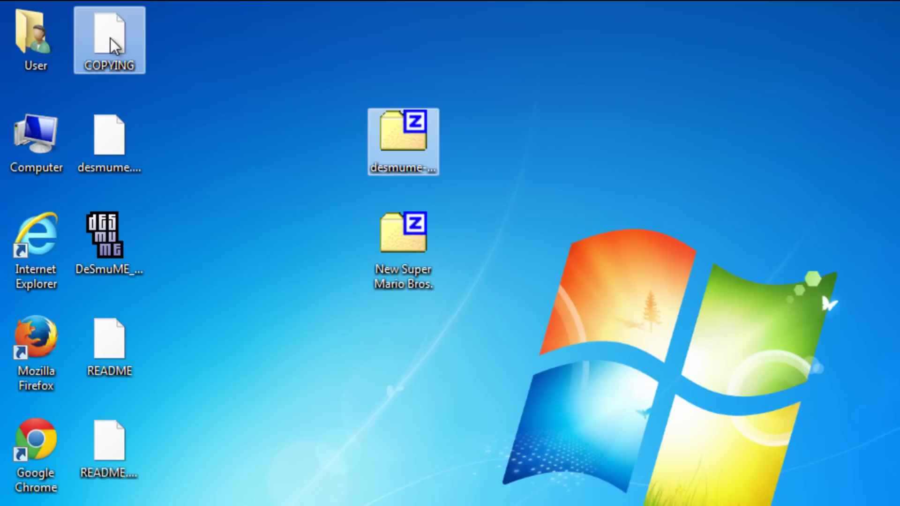
{"action": "left_click", "coordinate": [111, 137], "text": "ctrl"}
{"action": "left_click", "coordinate": [100, 354], "text": "ctrl"}
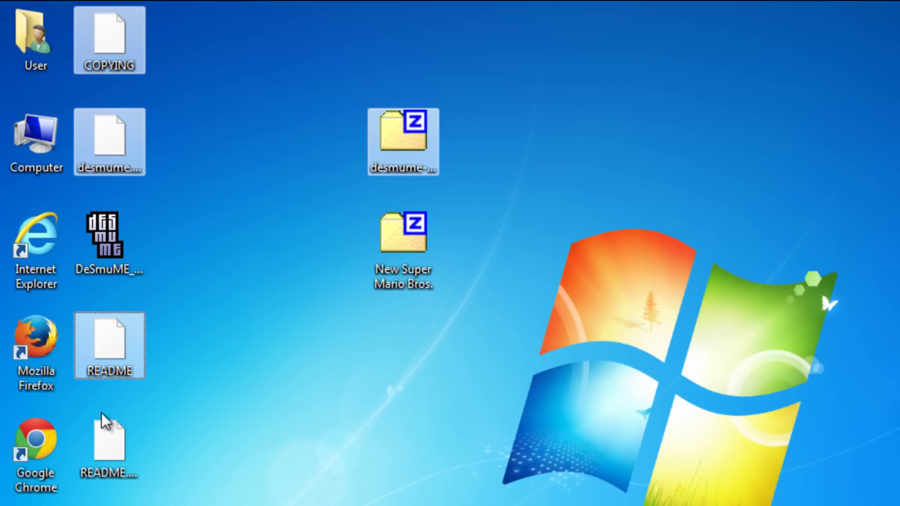
{"action": "left_click", "coordinate": [107, 424], "text": "ctrl"}
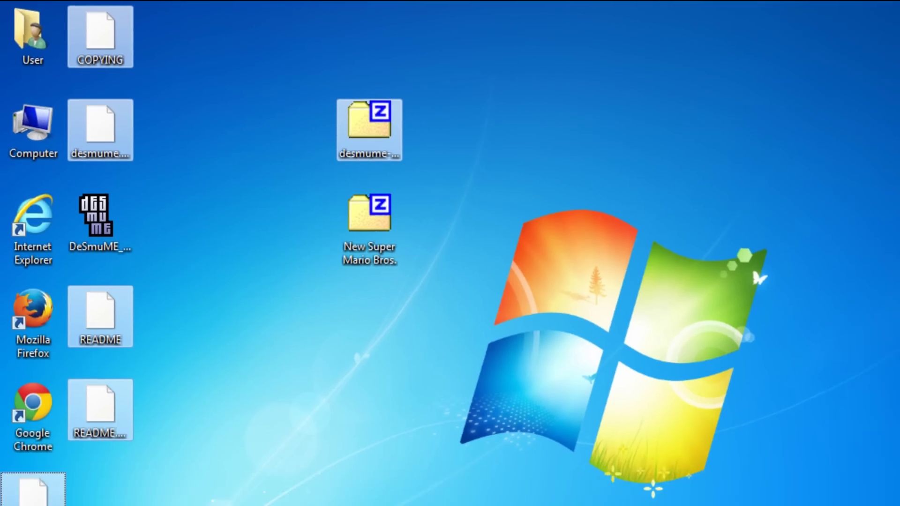
{"action": "left_click", "coordinate": [25, 377], "text": "ctrl"}
{"action": "left_click", "coordinate": [25, 448], "text": "ctrl"}
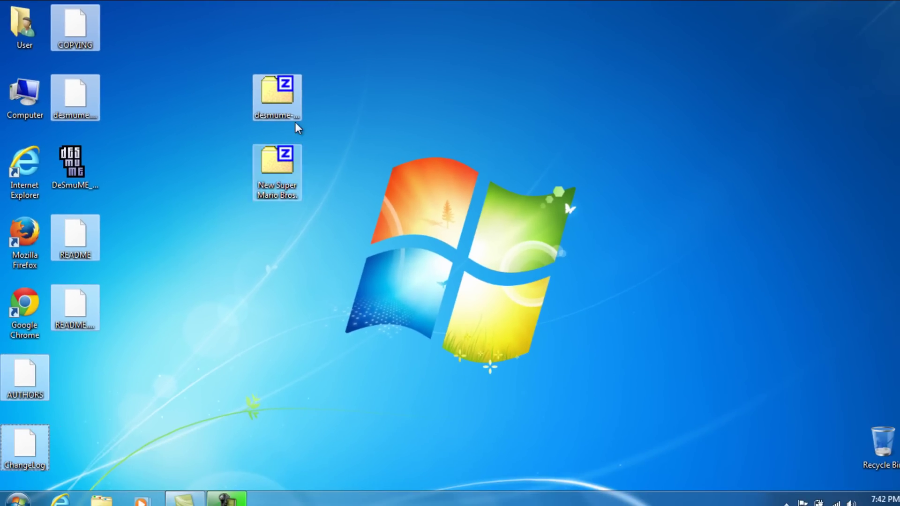
{"action": "left_click", "coordinate": [278, 96], "text": "ctrl"}
{"action": "left_click", "coordinate": [278, 96], "text": "ctrl"}
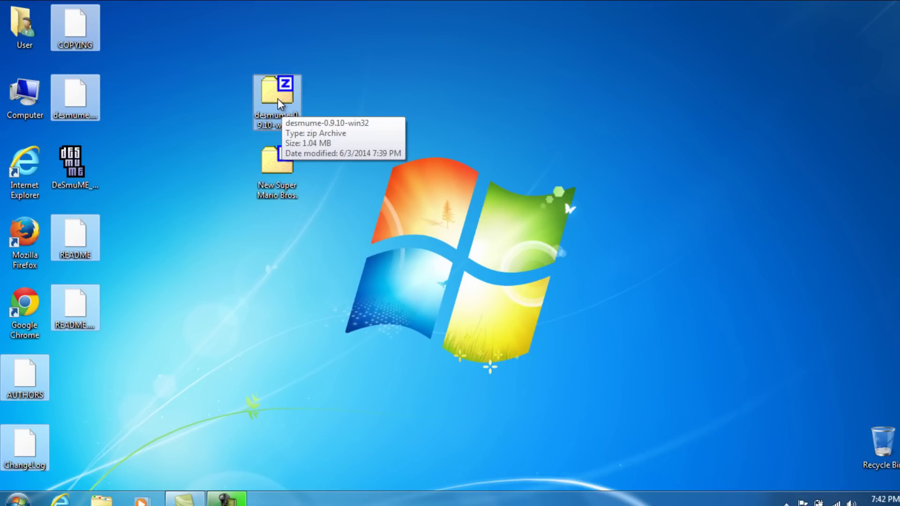
{"action": "key", "text": "shift+Delete"}
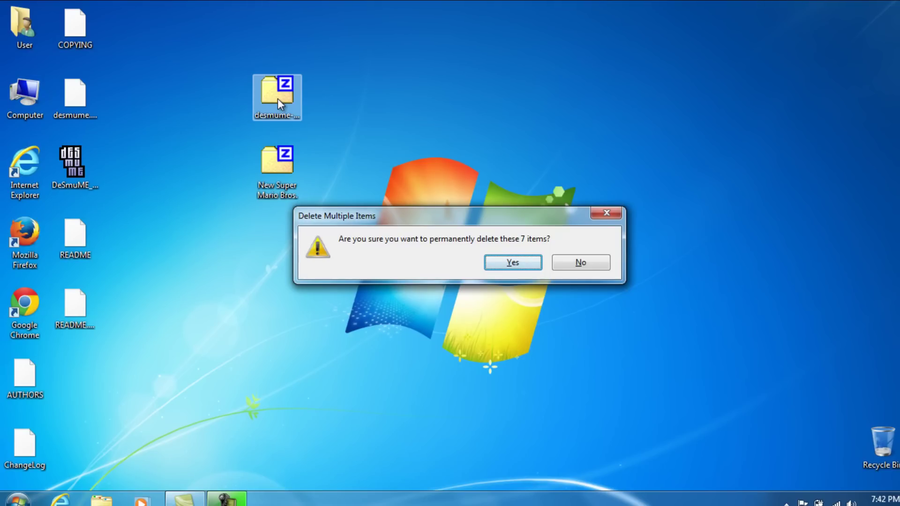
{"action": "key", "text": "Return"}
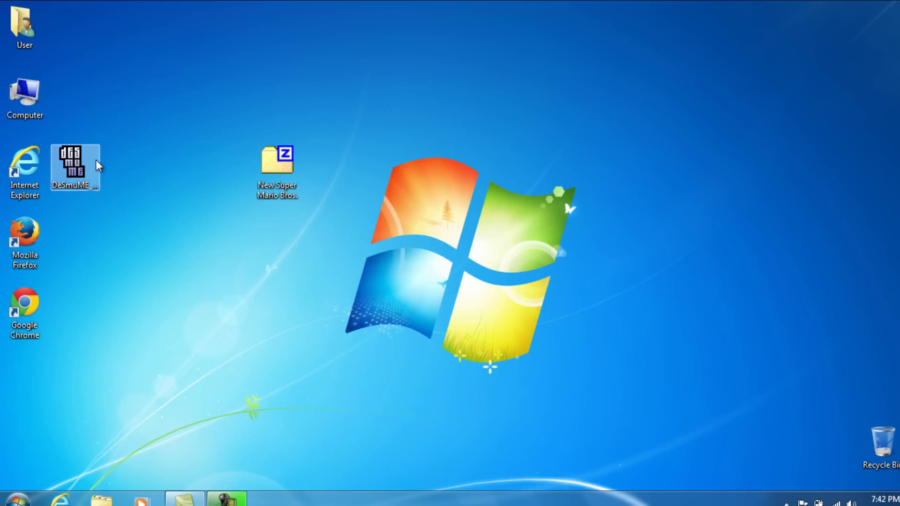
Move the DeSmuME application beside the User folder and the New Super Mario Bros. archive to the Desktop's top row
{"action": "left_click_drag", "start_coordinate": [67, 161], "coordinate": [78, 38]}
{"action": "left_click", "coordinate": [138, 160]}
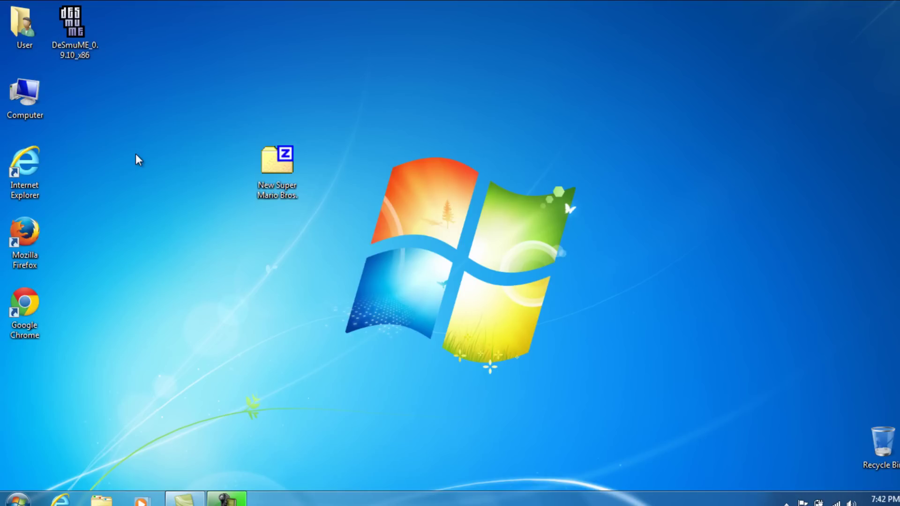
{"action": "left_click", "coordinate": [272, 168]}
{"action": "left_click_drag", "start_coordinate": [275, 169], "coordinate": [241, 21]}
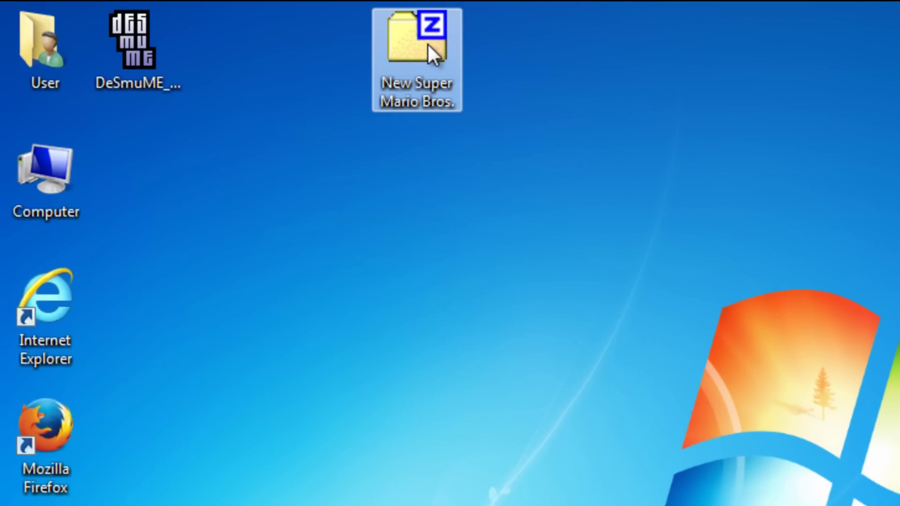
Extract the New Super Mario Bros. archive directly onto the Desktop with 7-Zip's Extract Here
{"action": "right_click", "coordinate": [428, 45]}
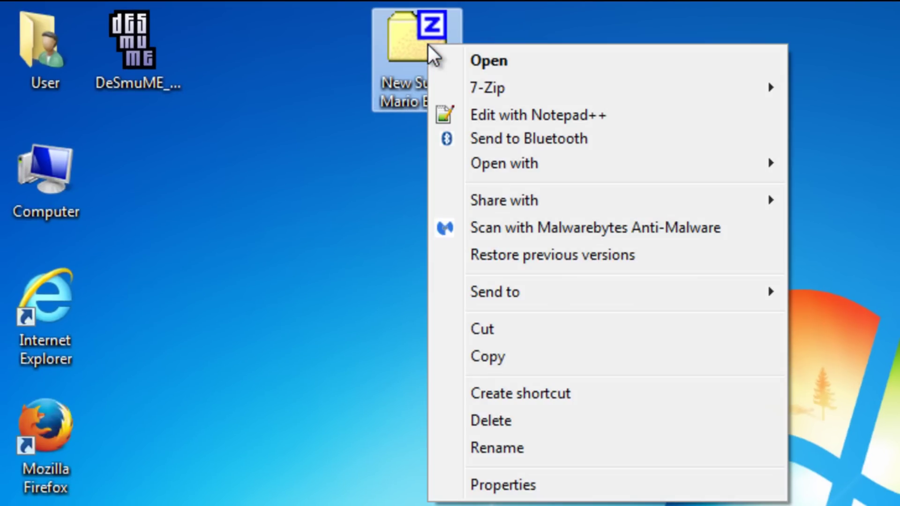
{"action": "mouse_move", "coordinate": [464, 82]}
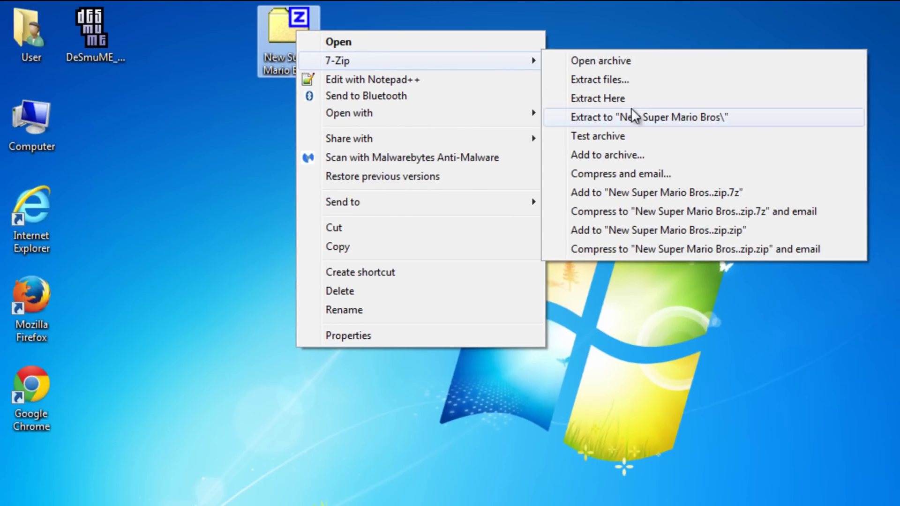
{"action": "left_click", "coordinate": [626, 100]}
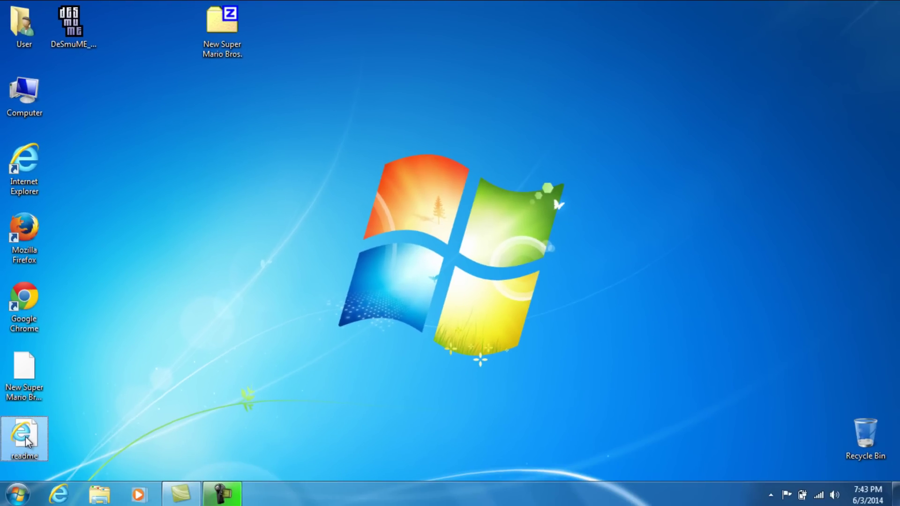
Permanently delete the extracted readme file and the New Super Mario Bros. zip archive
{"action": "left_click", "coordinate": [26, 441]}
{"action": "key", "text": "shift+Delete"}
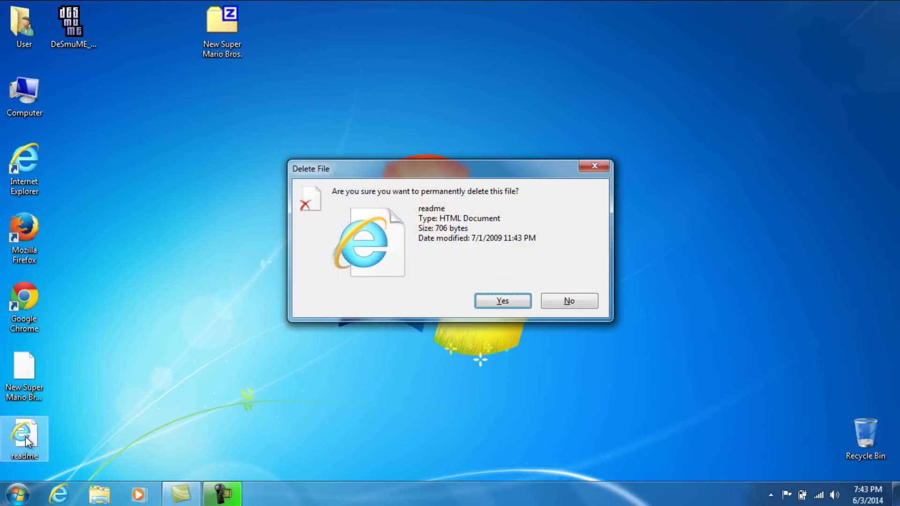
{"action": "key", "text": "Return"}
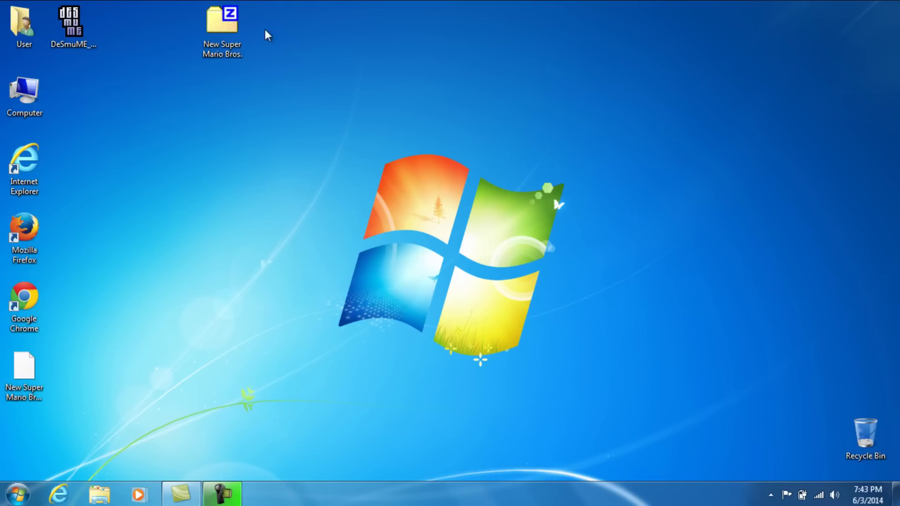
{"action": "left_click", "coordinate": [236, 28]}
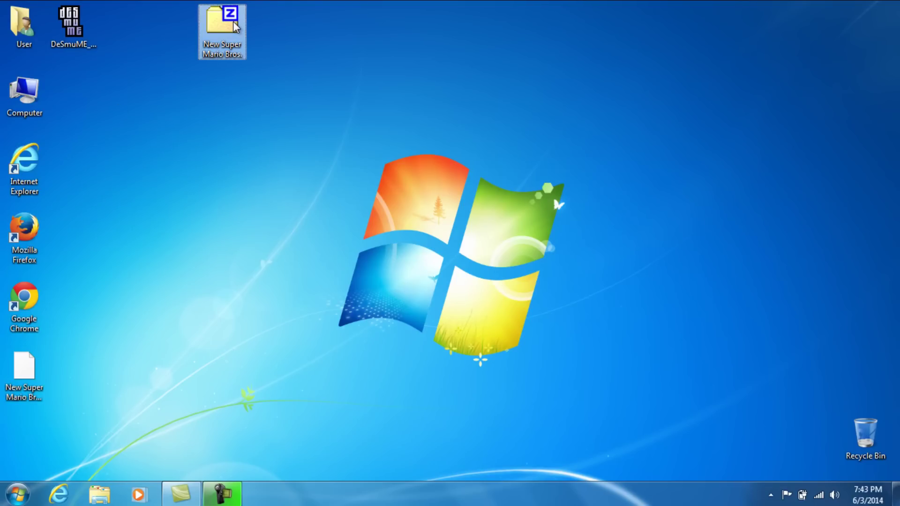
{"action": "key", "text": "shift+Delete"}
{"action": "key", "text": "Return"}
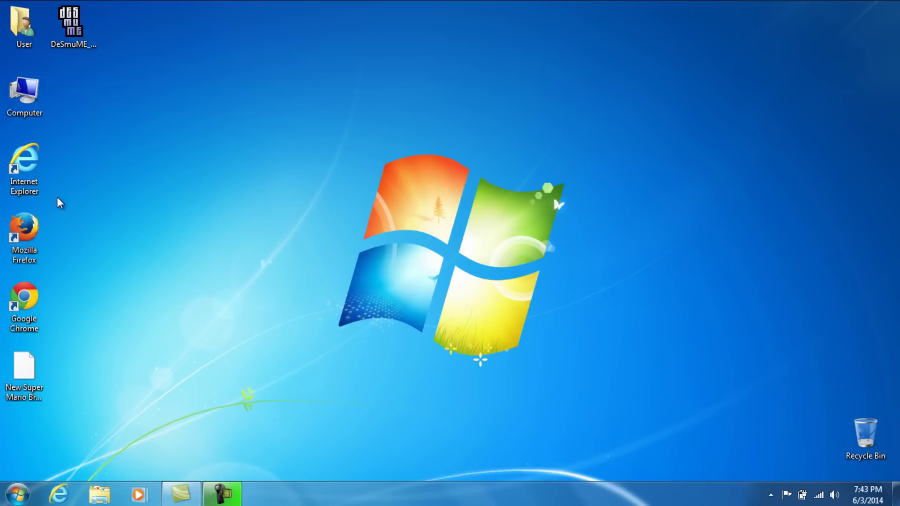
Place the New Super Mario Bros. .nds file and the DeSmuME application side by side in the Desktop's top row
{"action": "left_click", "coordinate": [22, 370]}
{"action": "left_click_drag", "start_coordinate": [22, 370], "coordinate": [158, 28]}
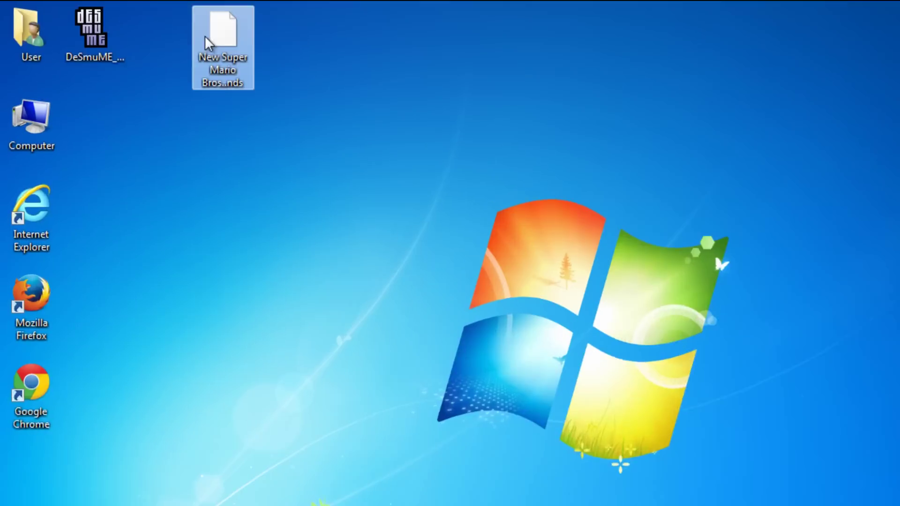
{"action": "left_click", "coordinate": [97, 28]}
{"action": "left_click_drag", "start_coordinate": [98, 25], "coordinate": [194, 22]}
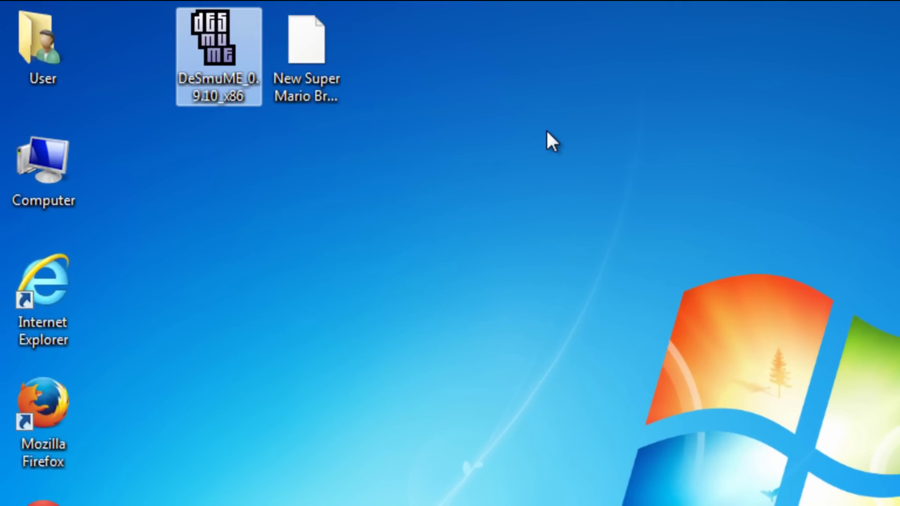
Create a new folder named "Nintendo DS" on the Desktop
{"action": "right_click", "coordinate": [547, 132]}
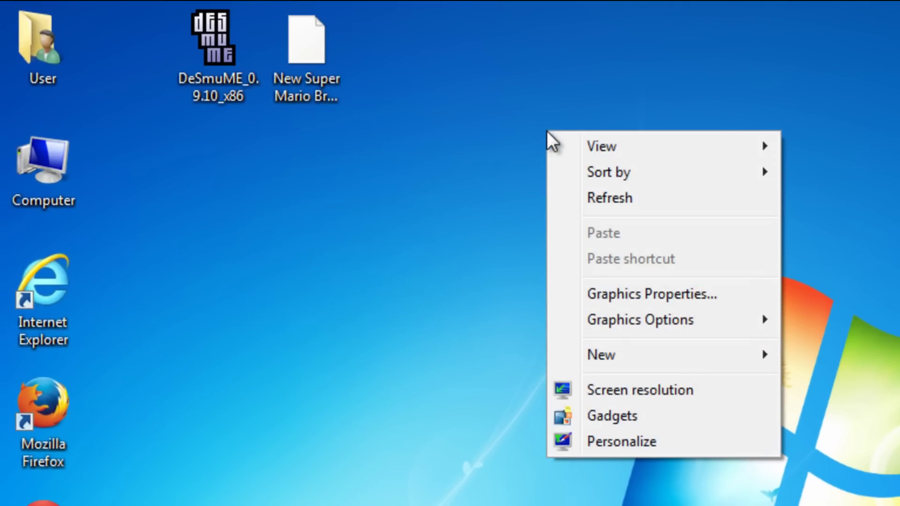
{"action": "mouse_move", "coordinate": [745, 355]}
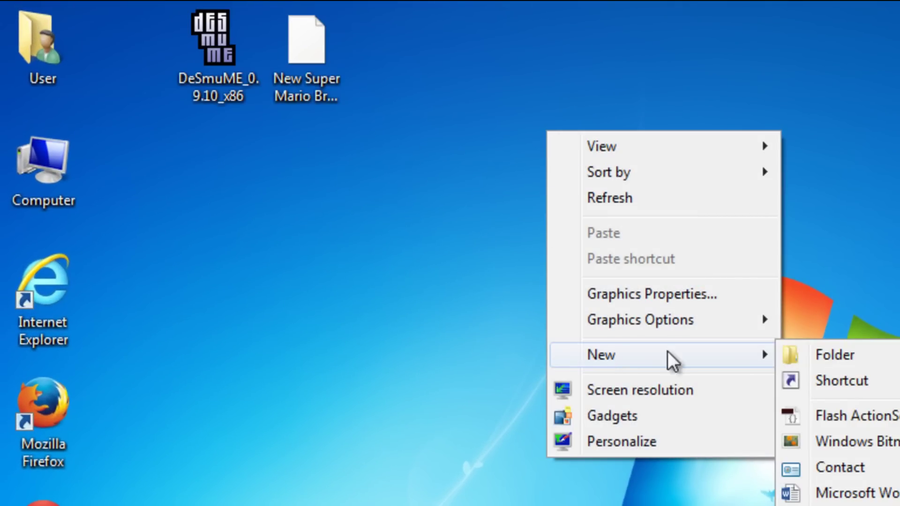
{"action": "left_click", "coordinate": [891, 354]}
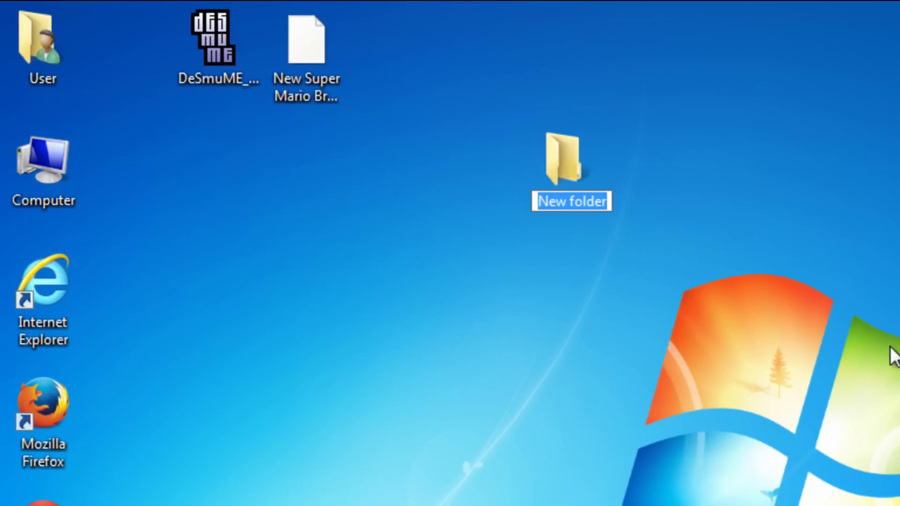
{"action": "key", "text": "BackSpace"}
{"action": "type", "text": "Nin"}
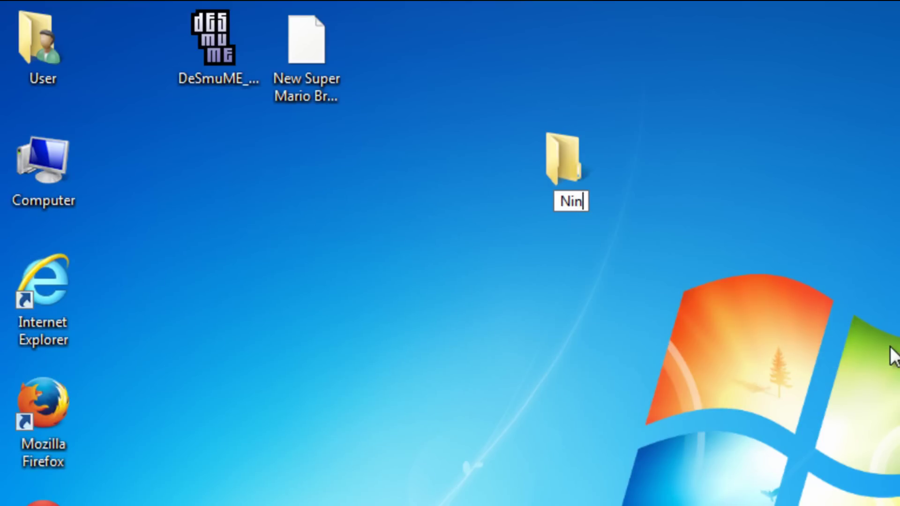
{"action": "type", "text": "tendo DS"}
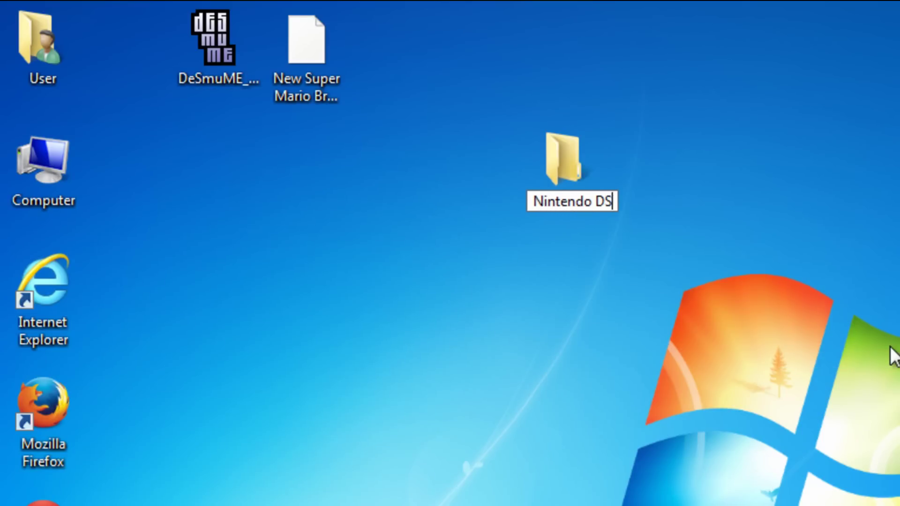
{"action": "key", "text": "Return"}
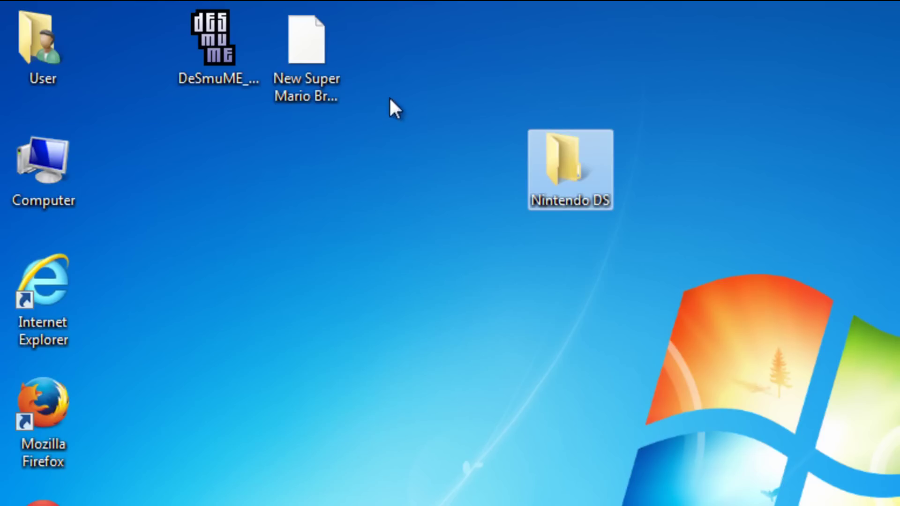
Move the DeSmuME application and the New Super Mario Bros. .nds file into the Nintendo DS folder and open it
{"action": "left_click_drag", "start_coordinate": [395, 63], "coordinate": [136, 65]}
{"action": "left_click_drag", "start_coordinate": [251, 44], "coordinate": [196, 56]}
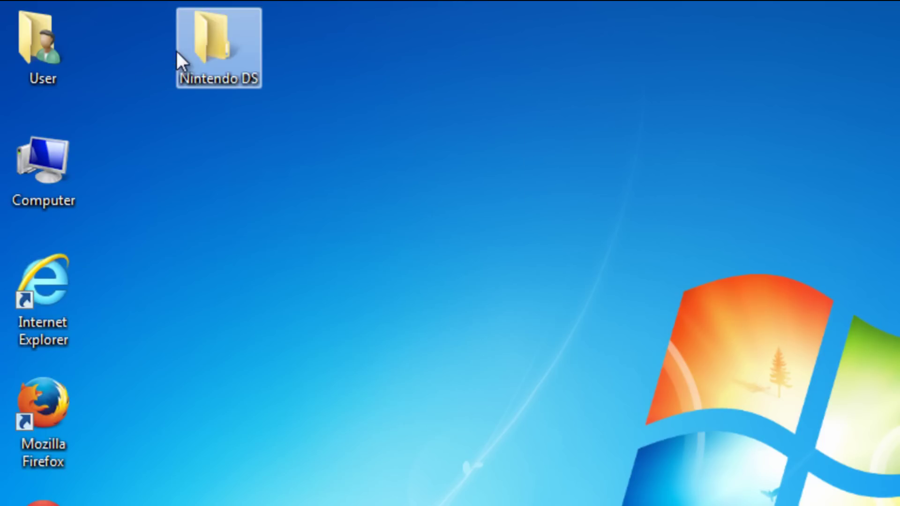
{"action": "double_click", "coordinate": [202, 52]}
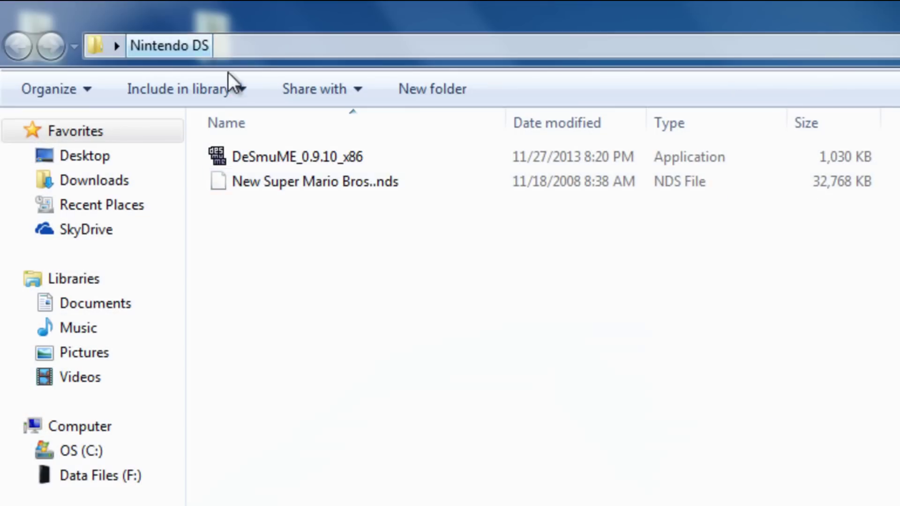
Launch the DeSmuME_0.9.10_x86 application from the Nintendo DS folder
{"action": "left_click", "coordinate": [313, 156]}
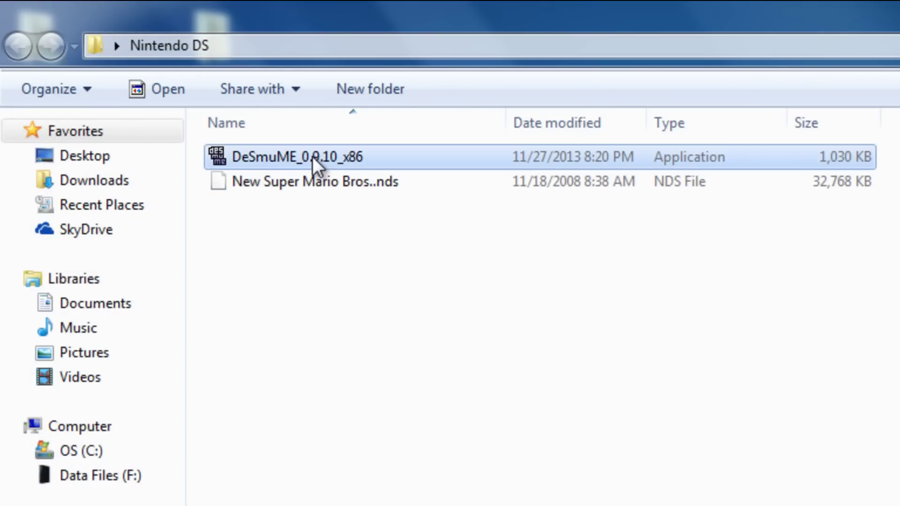
{"action": "double_click", "coordinate": [313, 156]}
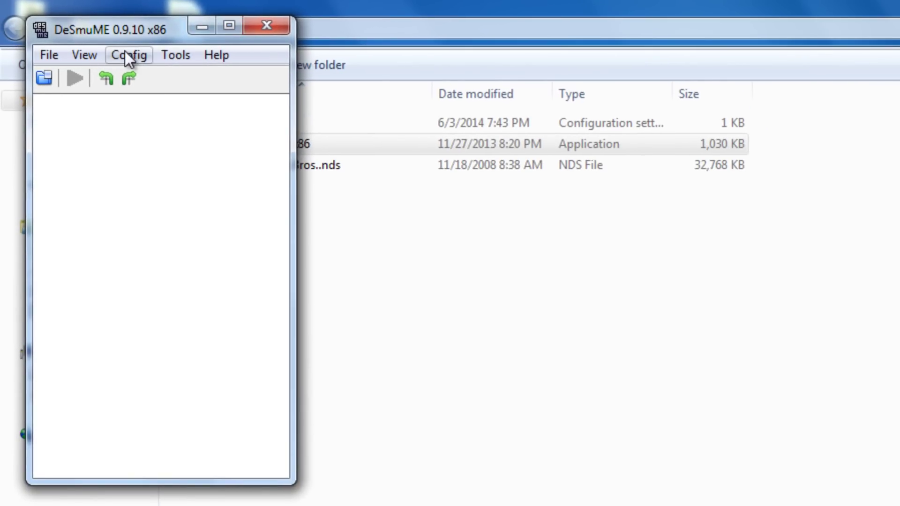
Look through the emulator's window size, screen gap, configuration, tools and help options
{"action": "left_click", "coordinate": [83, 53]}
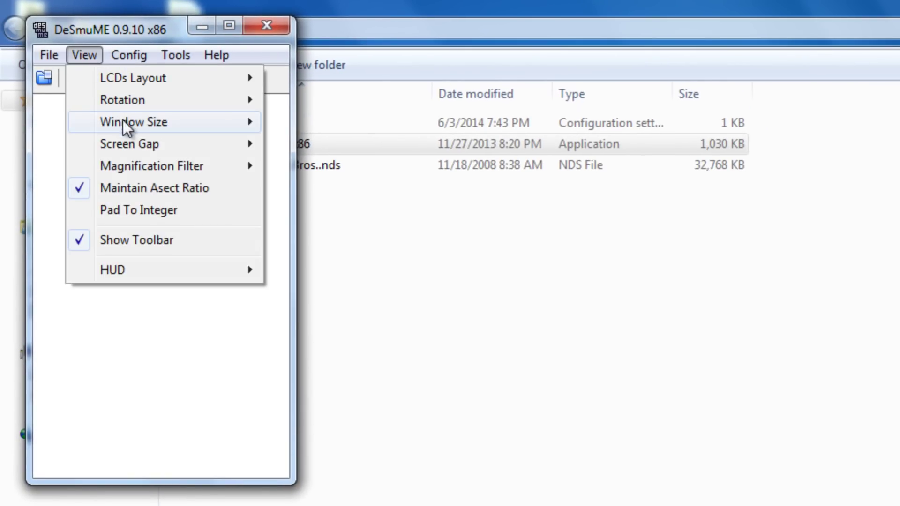
{"action": "mouse_move", "coordinate": [155, 124]}
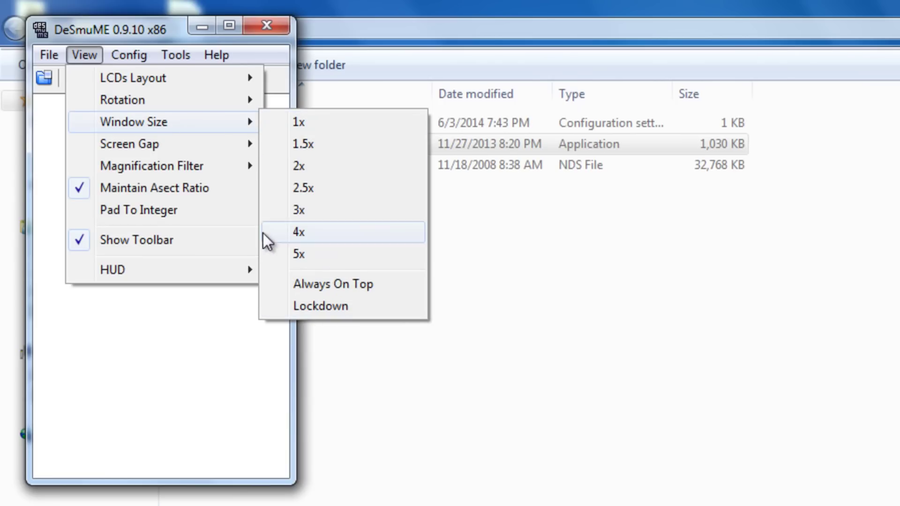
{"action": "mouse_move", "coordinate": [190, 144]}
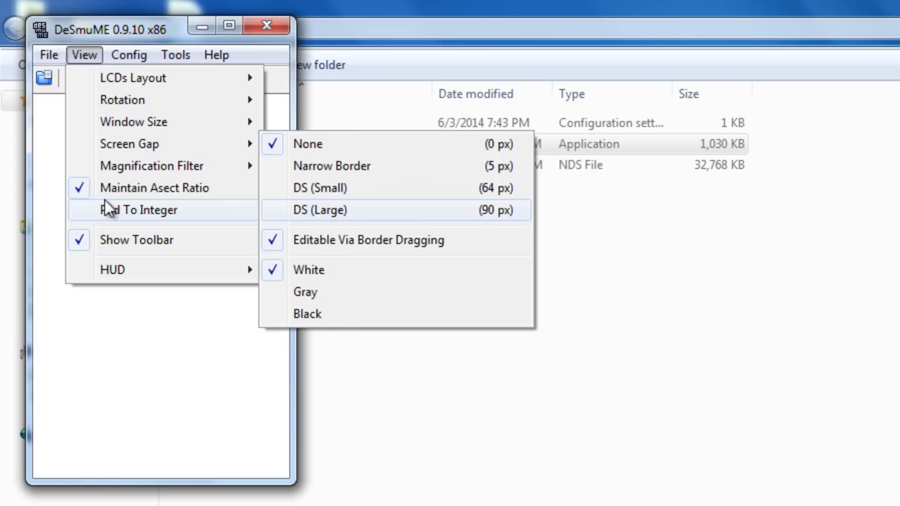
{"action": "mouse_move", "coordinate": [128, 56]}
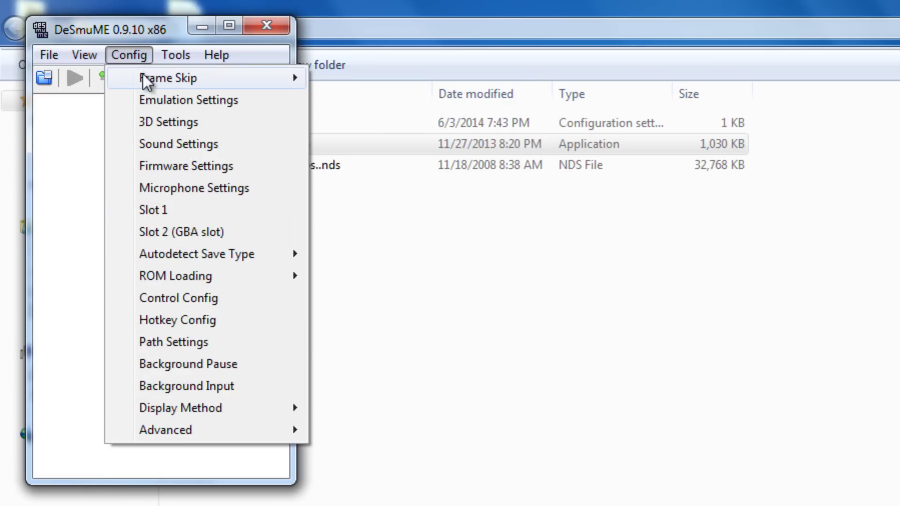
{"action": "mouse_move", "coordinate": [178, 78]}
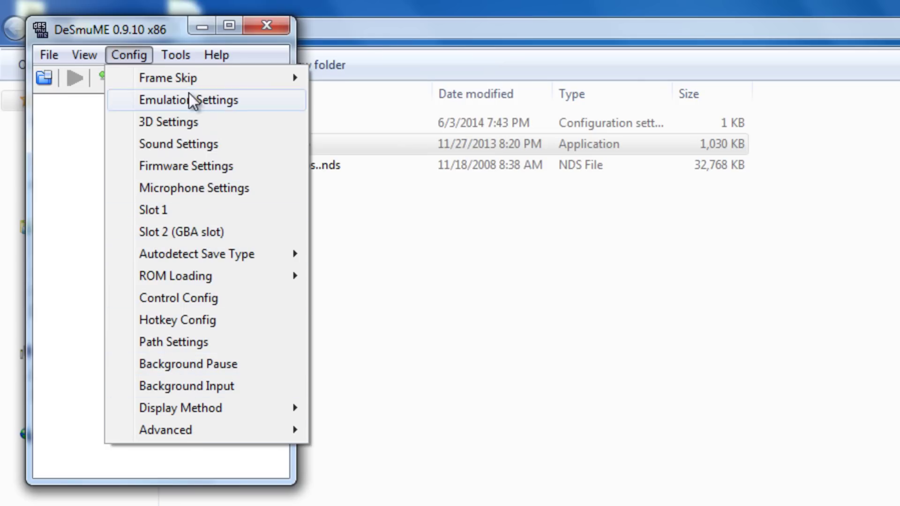
{"action": "mouse_move", "coordinate": [171, 54]}
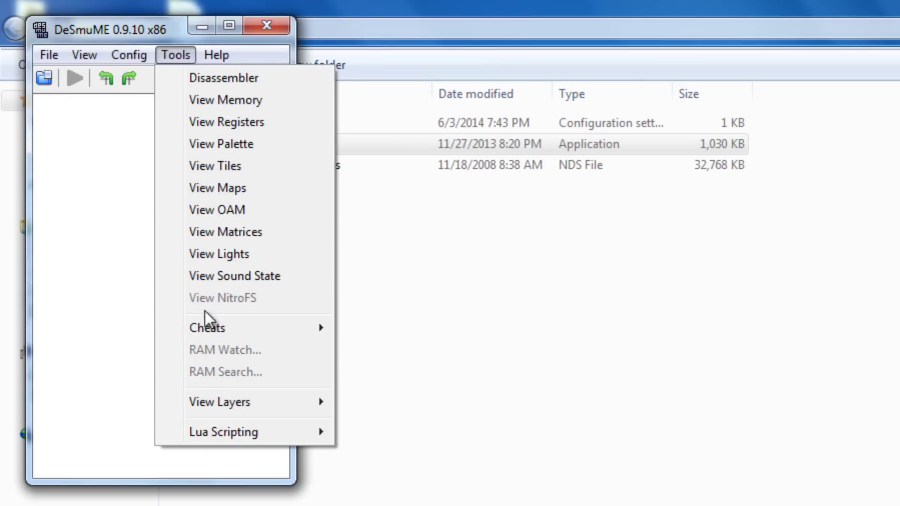
{"action": "mouse_move", "coordinate": [206, 336]}
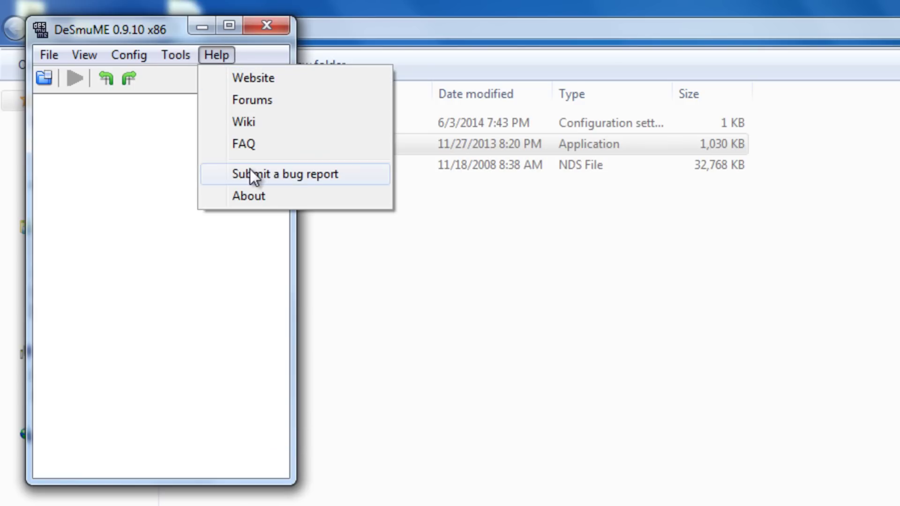
Load the New Super Mario Bros. .nds ROM from the Nintendo DS folder on the Desktop into the emulator
{"action": "mouse_move", "coordinate": [57, 62]}
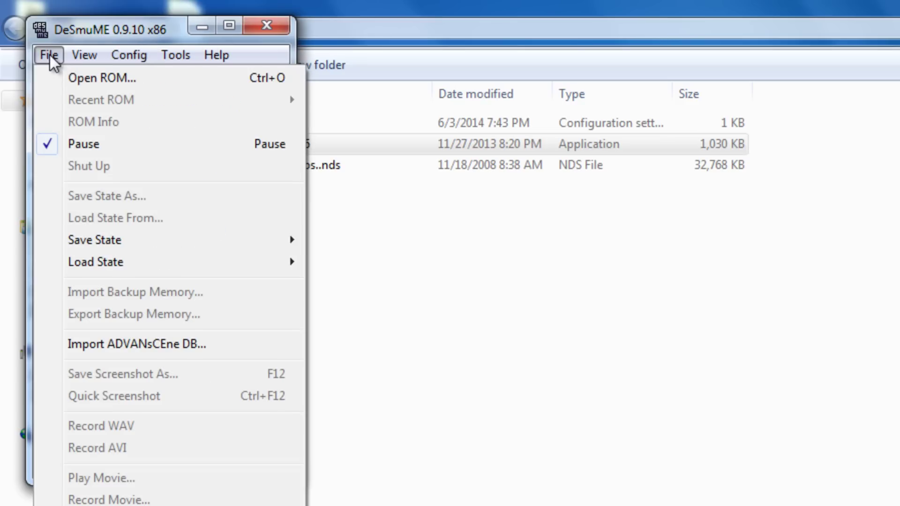
{"action": "left_click", "coordinate": [100, 78]}
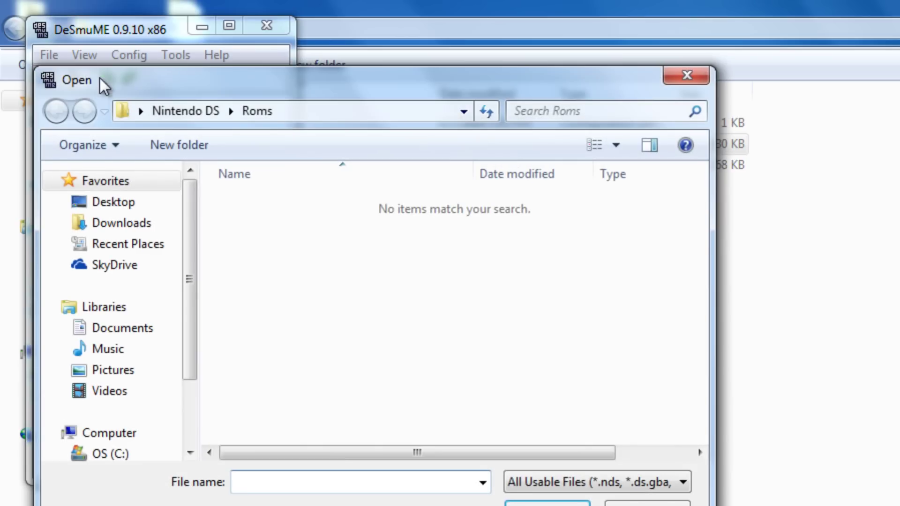
{"action": "left_click", "coordinate": [123, 206]}
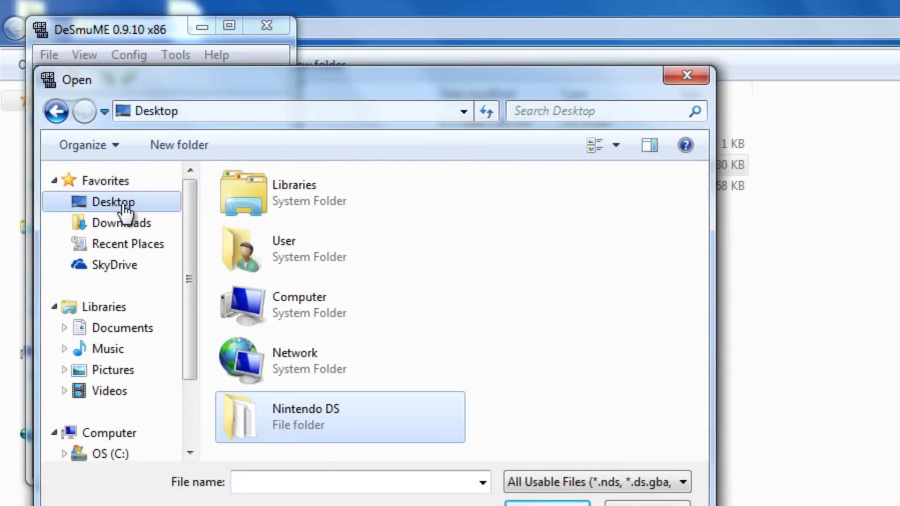
{"action": "double_click", "coordinate": [329, 415]}
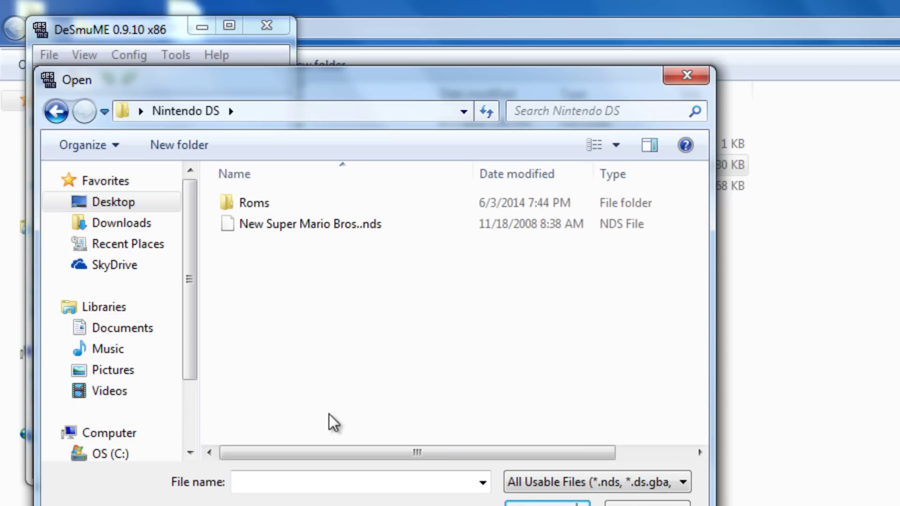
{"action": "left_click", "coordinate": [333, 221]}
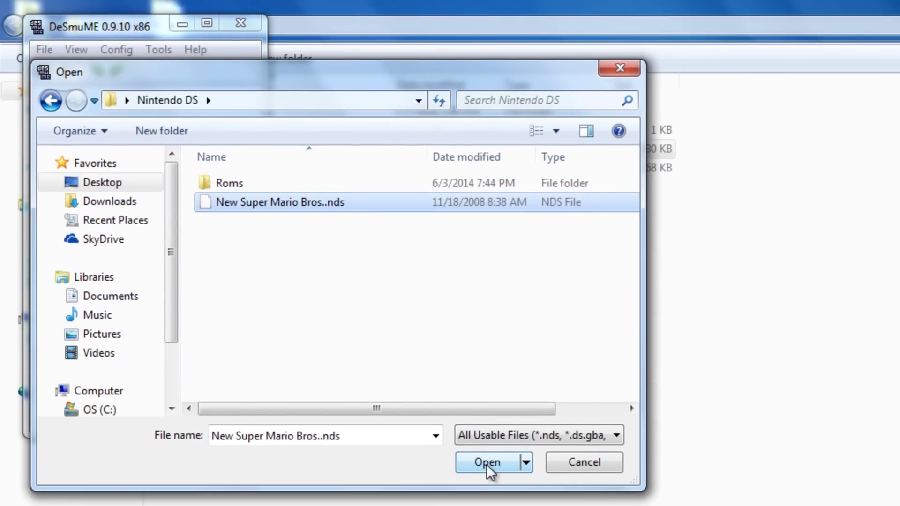
{"action": "left_click", "coordinate": [486, 464]}
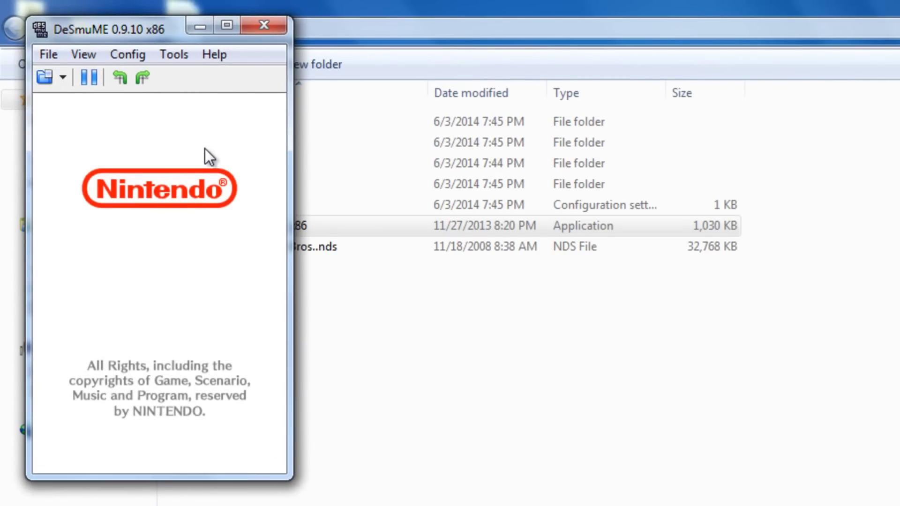
Start a new Mario Game in File 1 to try out the ROM, and close the emulator
{"action": "left_click_drag", "start_coordinate": [162, 29], "coordinate": [656, 70]}
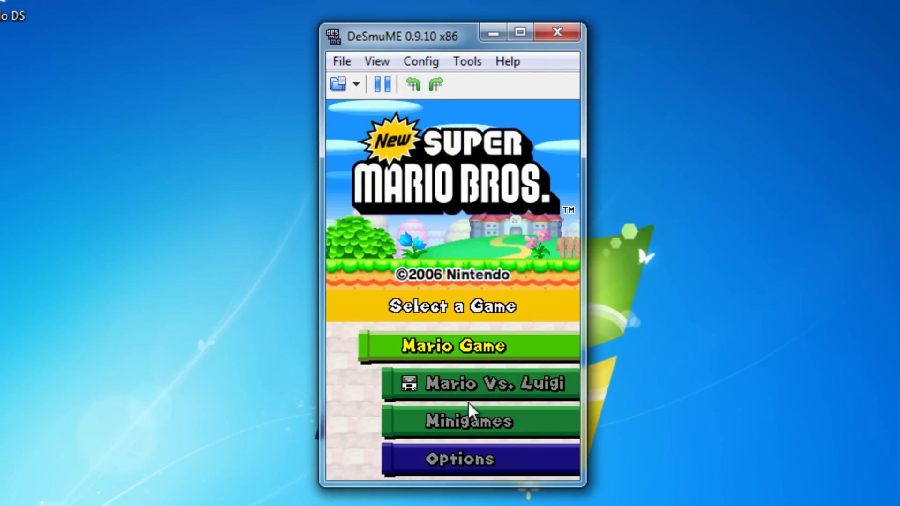
{"action": "left_click", "coordinate": [485, 353]}
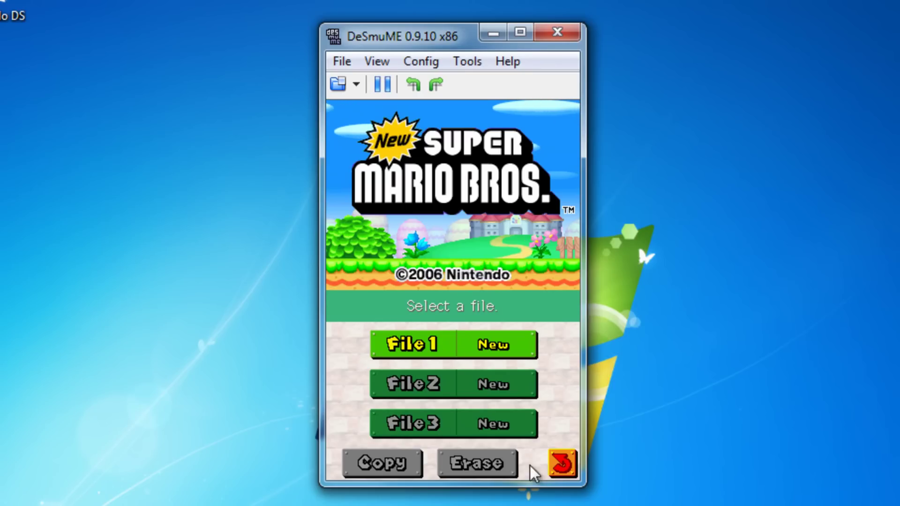
{"action": "left_click", "coordinate": [469, 359]}
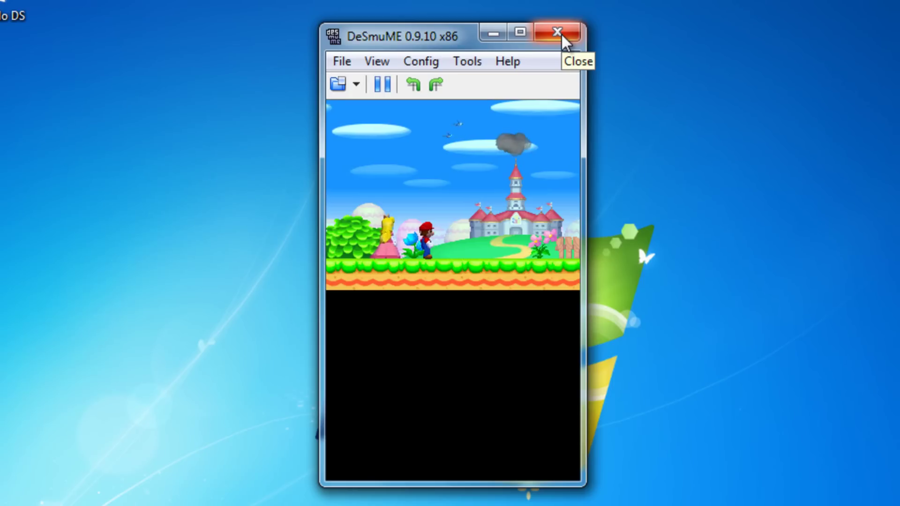
{"action": "left_click", "coordinate": [562, 36]}
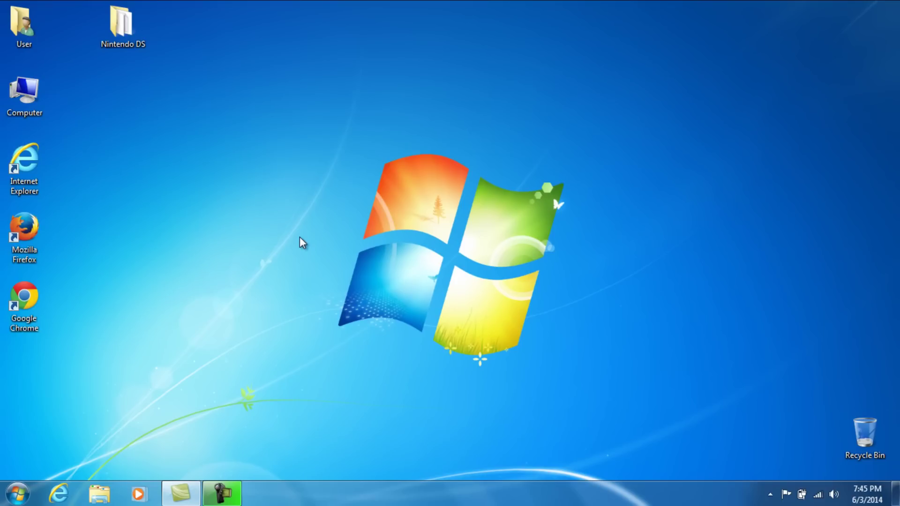